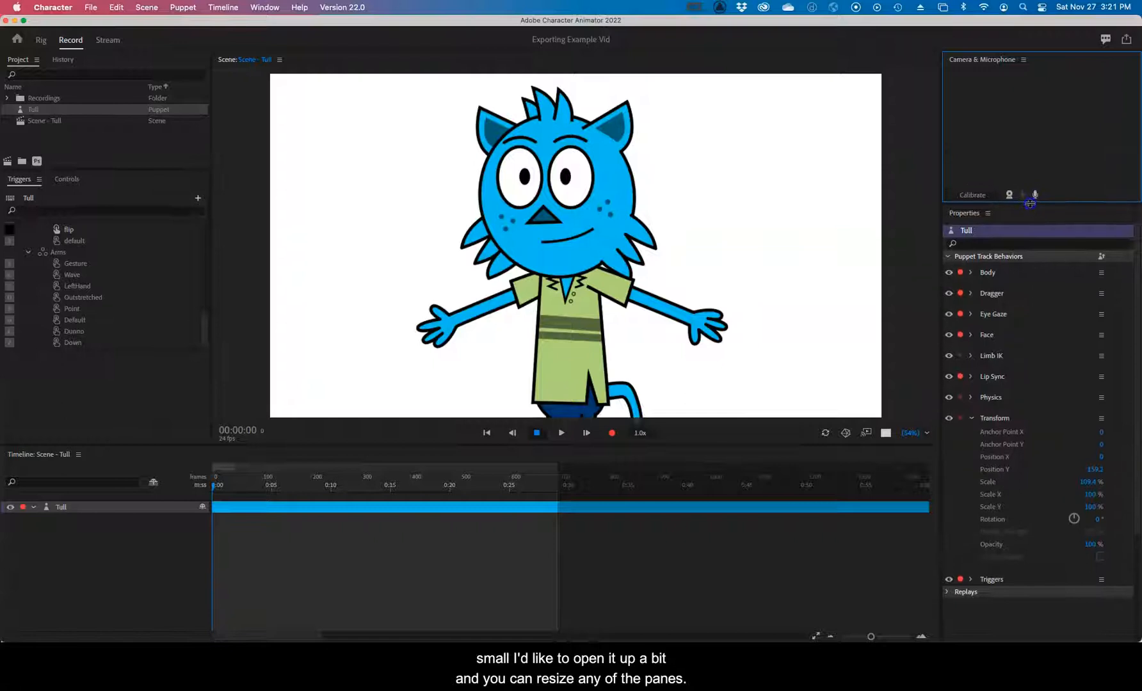
Enlarge the Camera & Microphone pane and turn on both the camera and microphone inputs.
left_click_drag(941, 130, 854, 130)
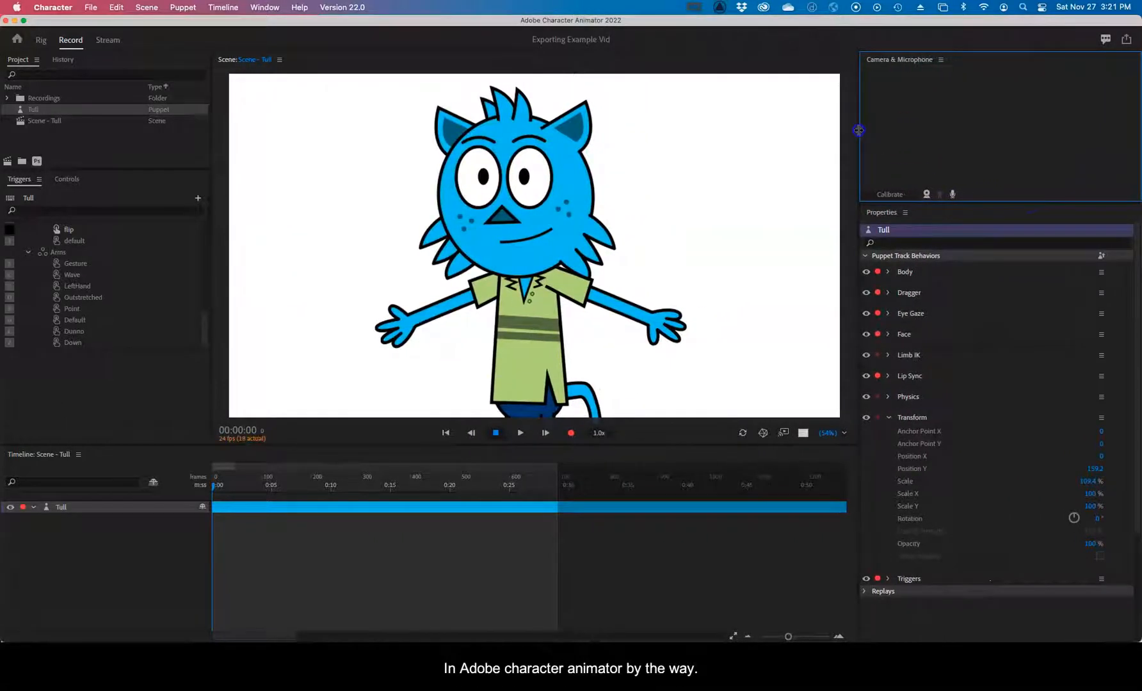
left_click_drag(986, 203, 985, 232)
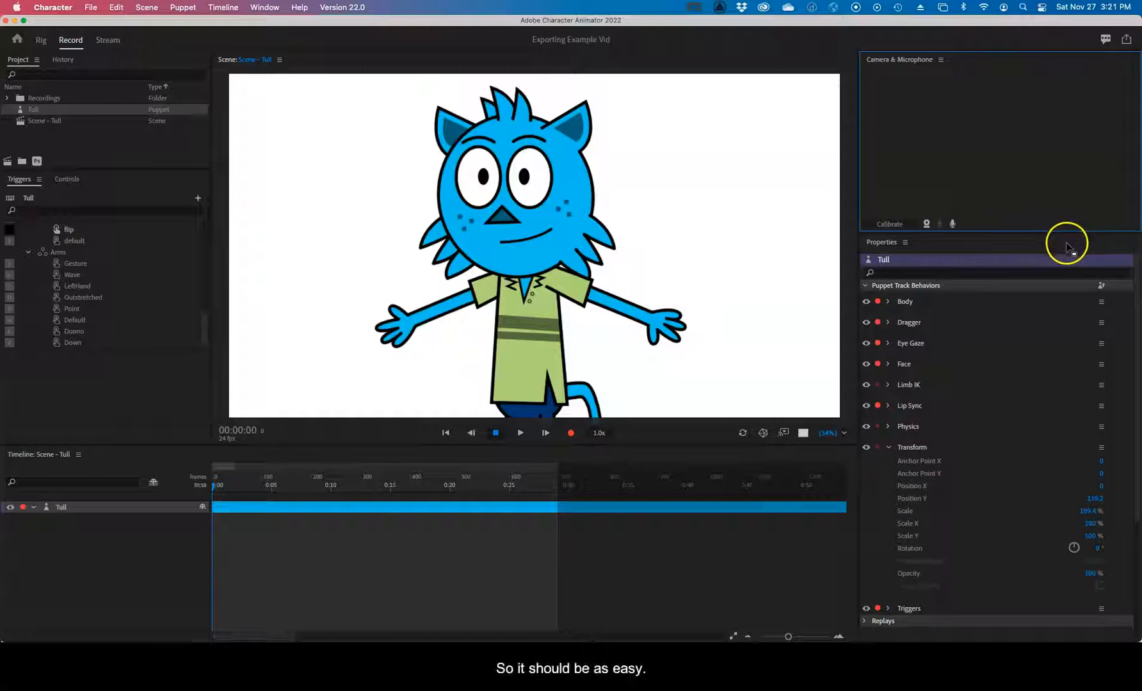
left_click(926, 224)
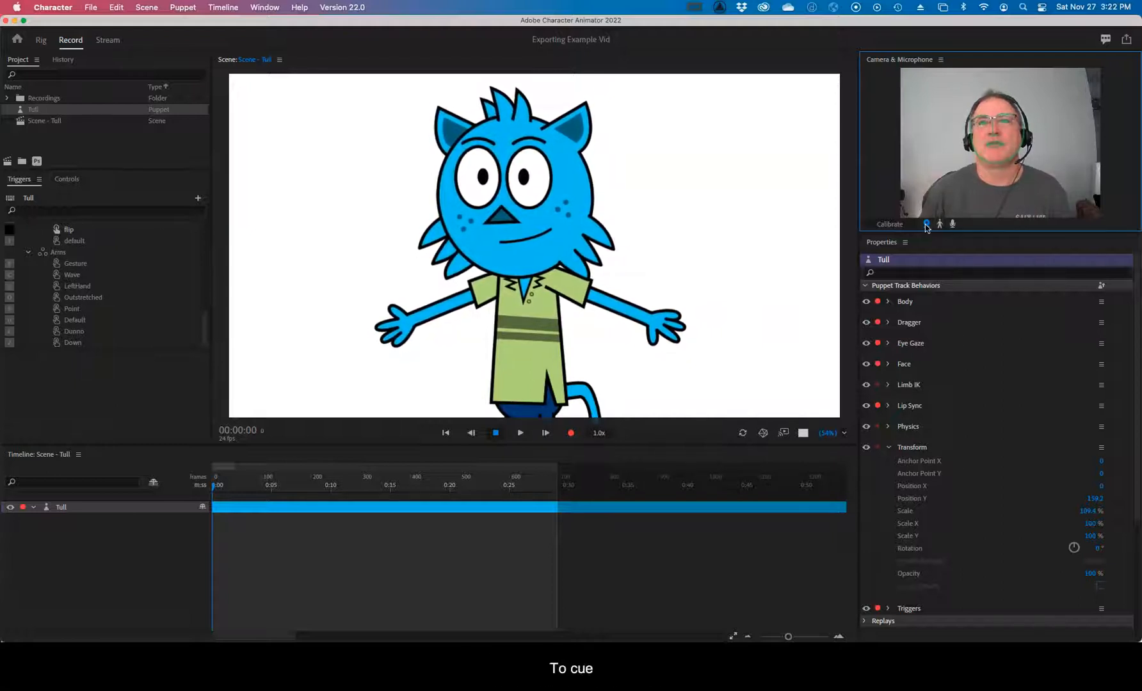
left_click(950, 226)
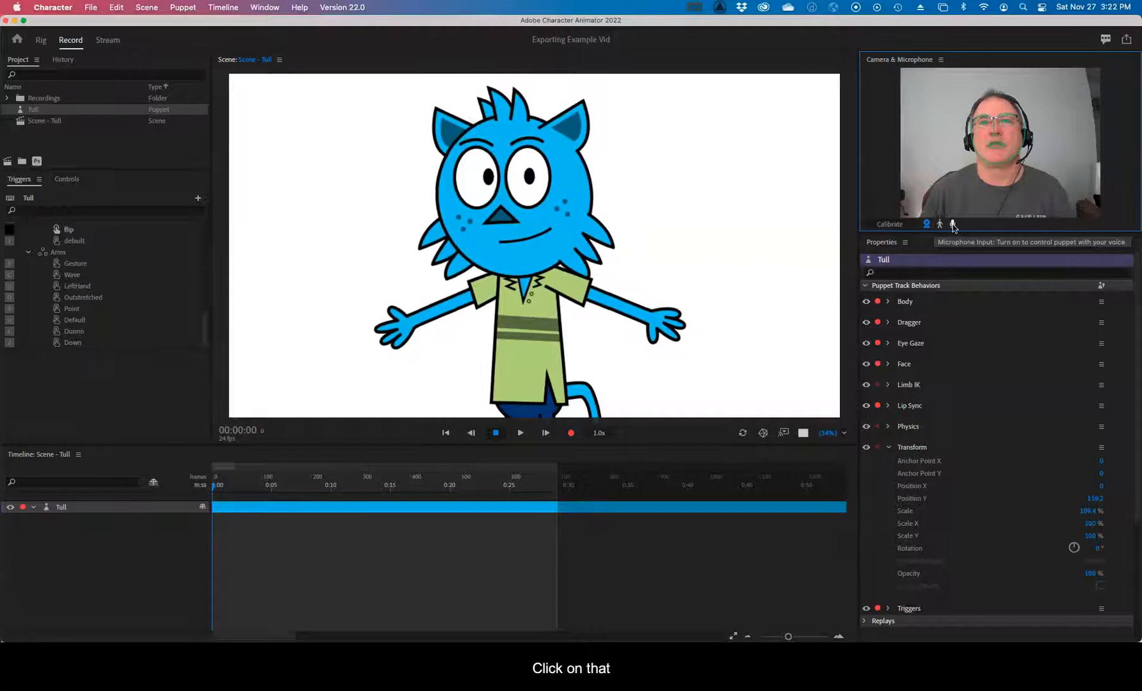
left_click(953, 225)
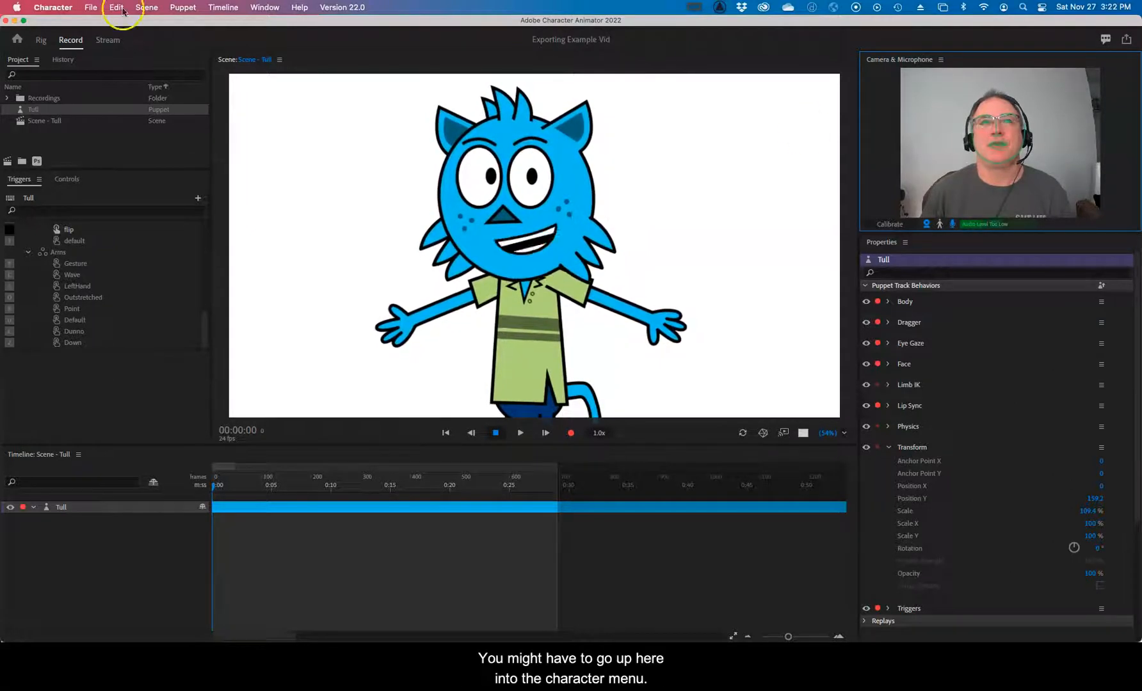
Choose Logitech USB Headset as the default input in the audio hardware preferences and accept the settings.
left_click(56, 9)
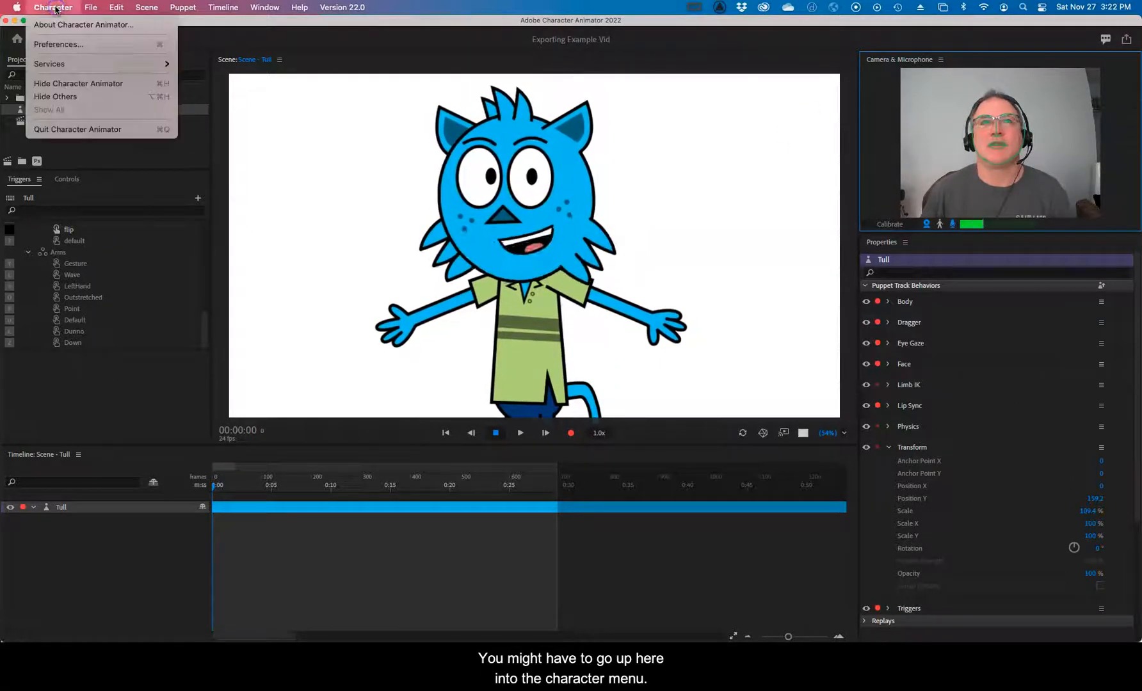
left_click(57, 44)
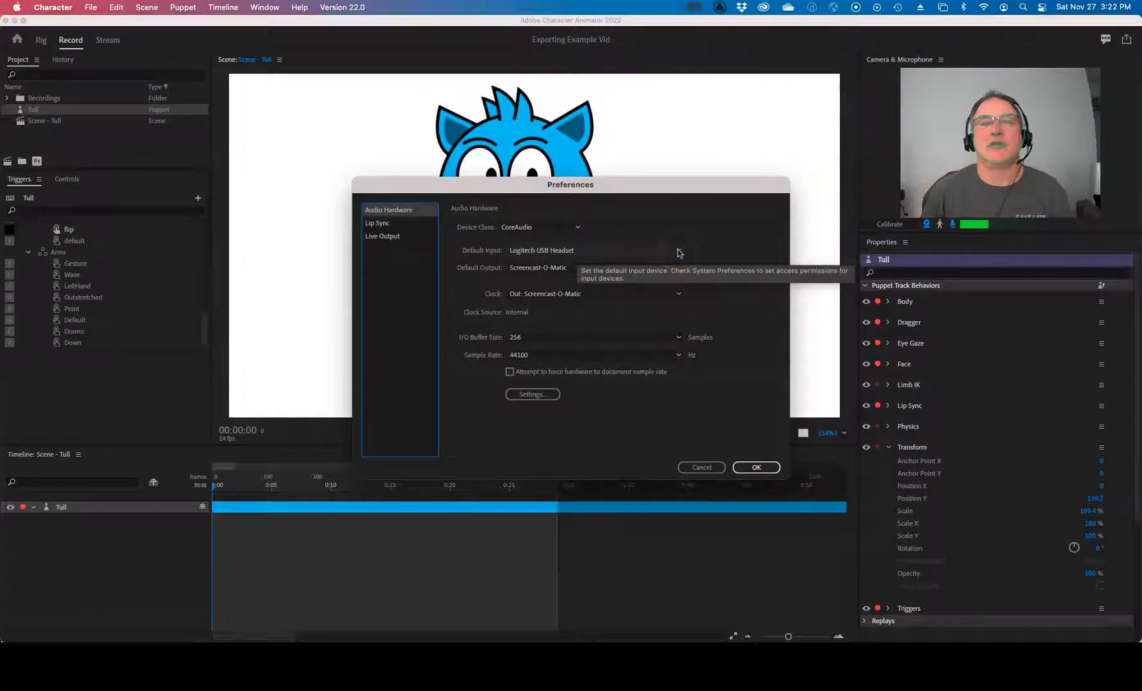
left_click(678, 253)
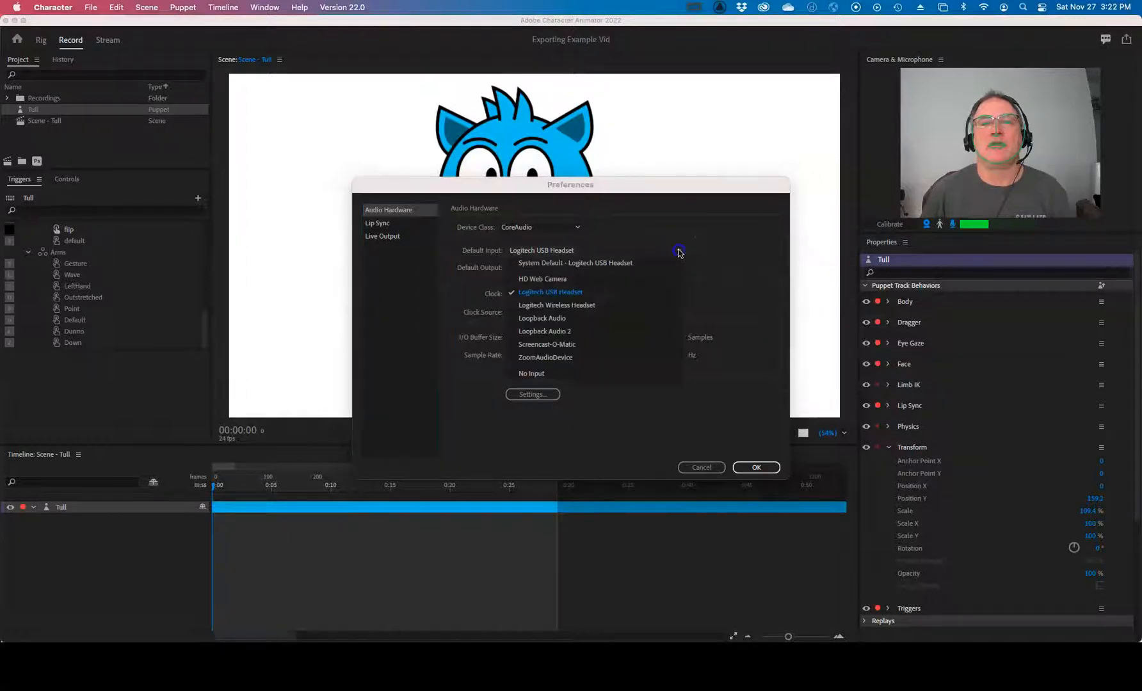
left_click(556, 280)
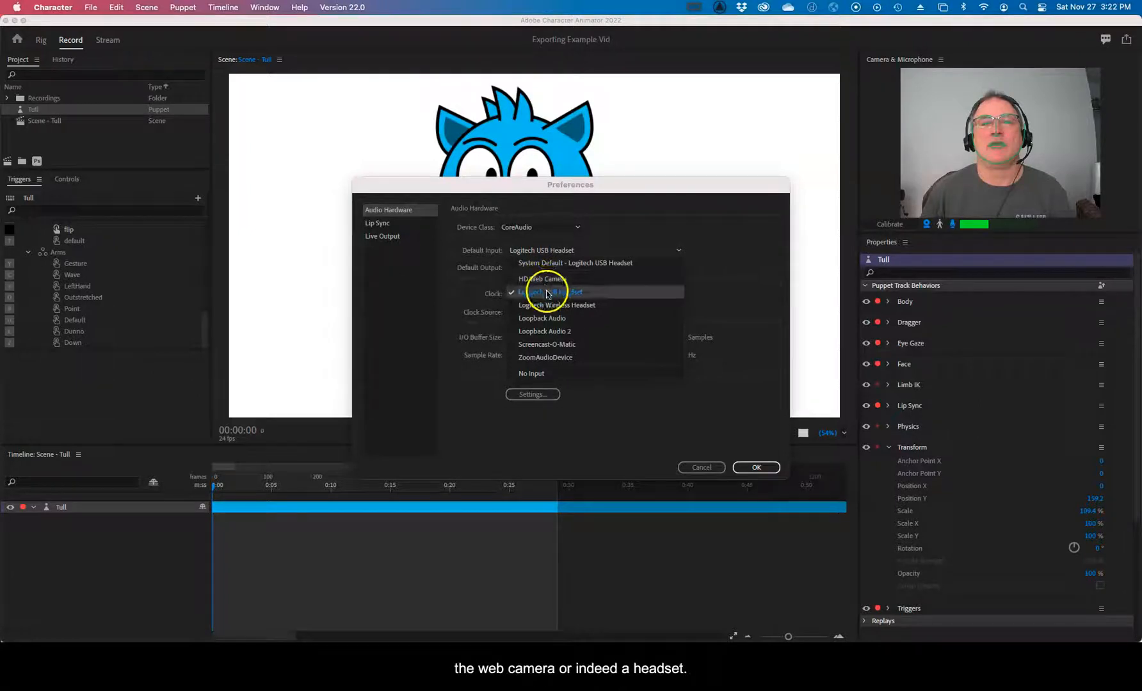
left_click(755, 468)
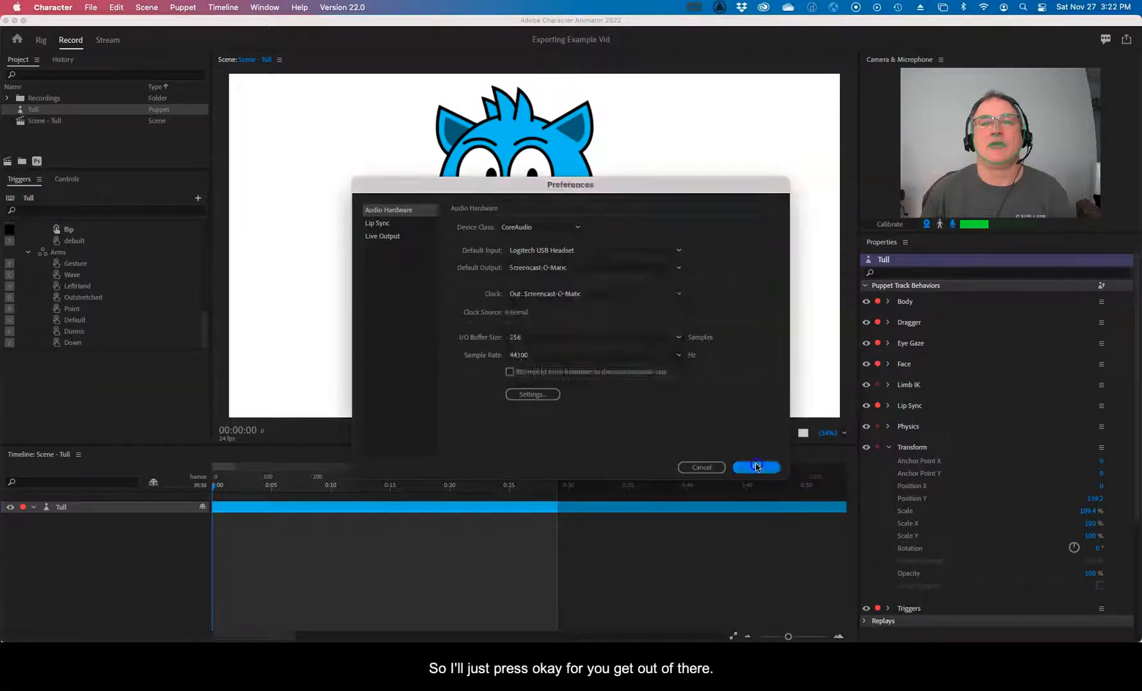
left_click(756, 467)
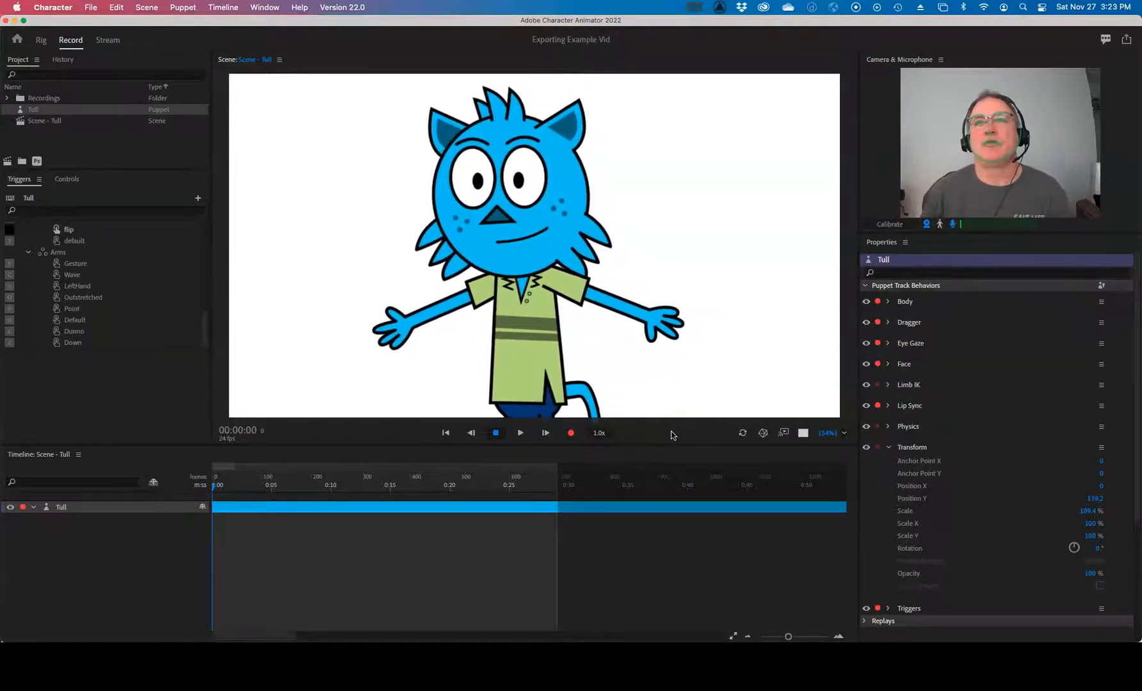
Adjust the timeline zoom until the scene's full 29-second duration fits in view, keeping the playhead at the start.
left_click(366, 519)
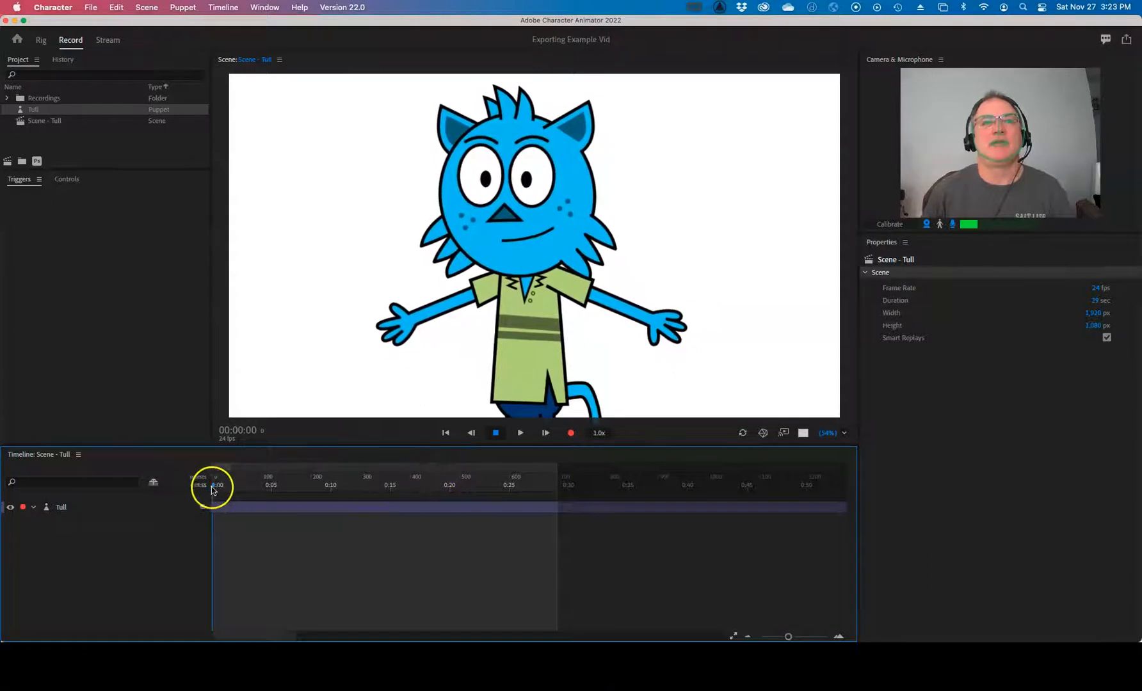
mouse_move(215, 489)
left_mouse_down()
mouse_move(576, 505)
mouse_move(205, 508)
left_mouse_up()
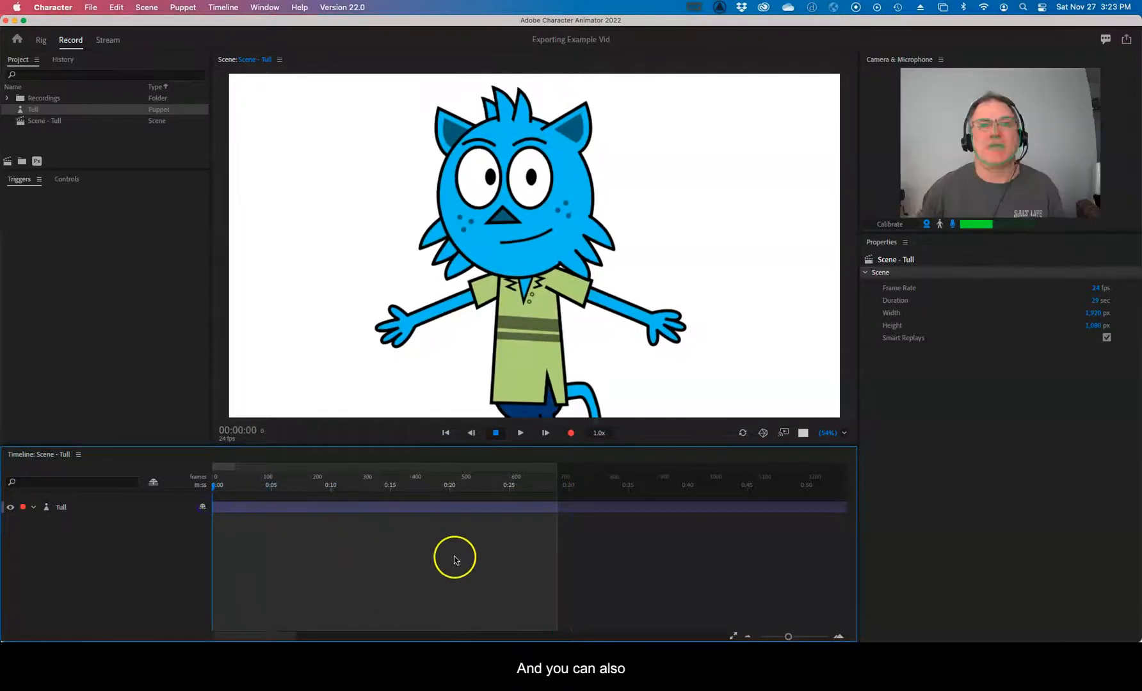
left_click(747, 637)
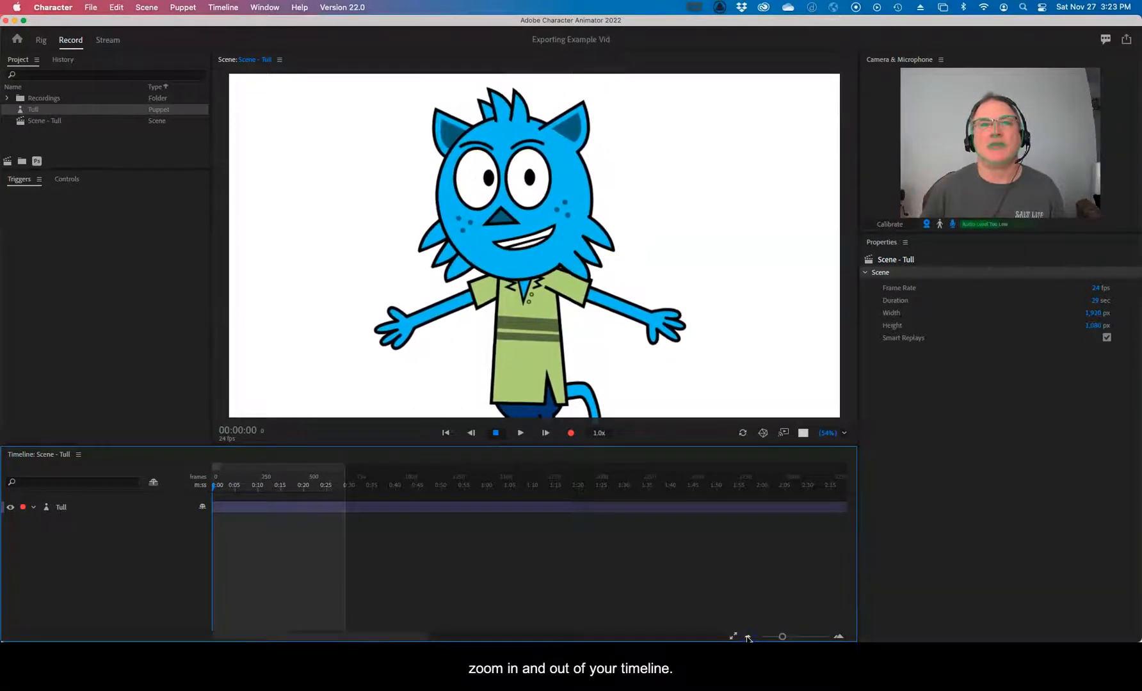
left_click(838, 637)
left_click(838, 637)
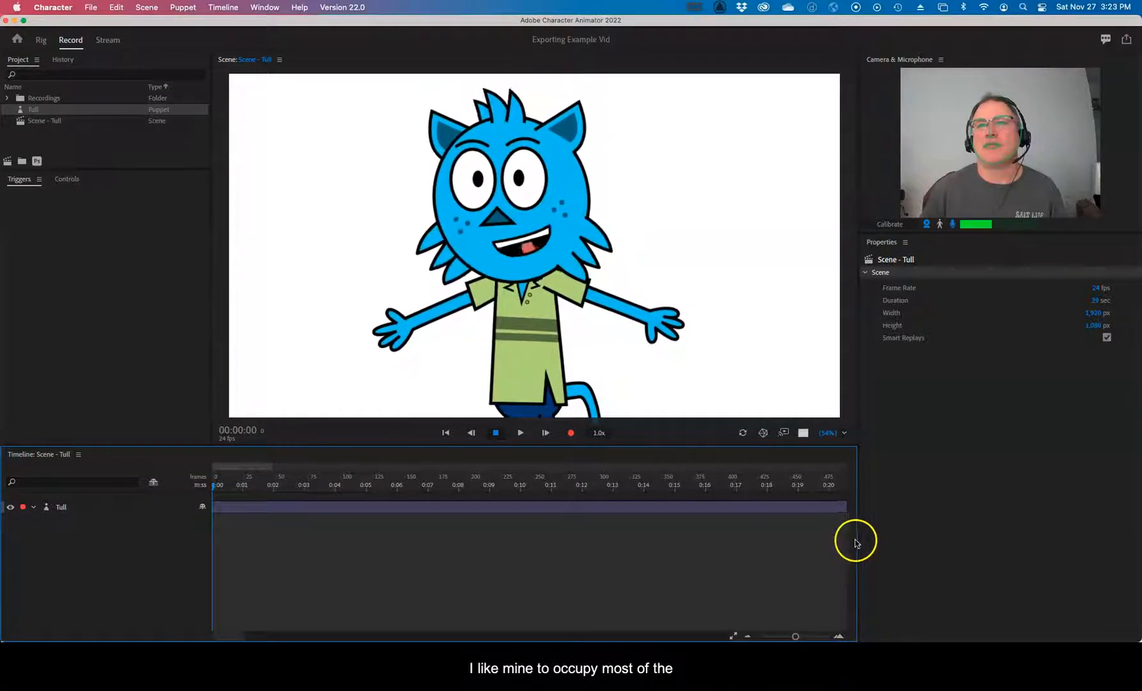
mouse_move(858, 539)
left_mouse_down()
mouse_move(894, 541)
mouse_move(866, 542)
left_mouse_up()
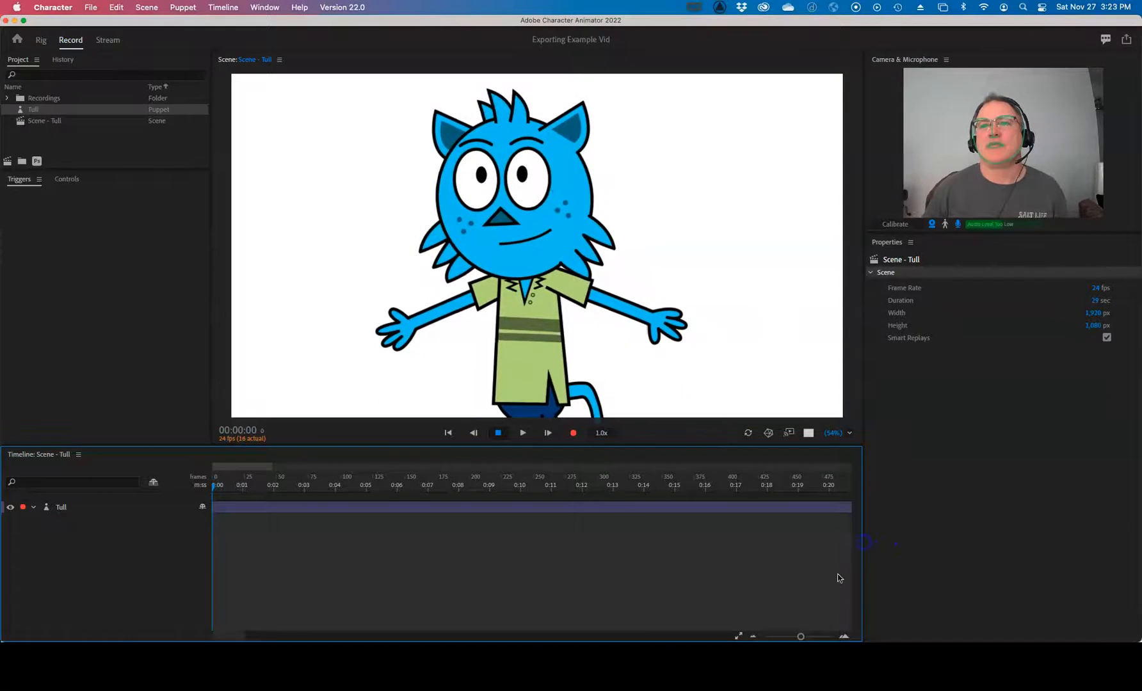
left_click(741, 637)
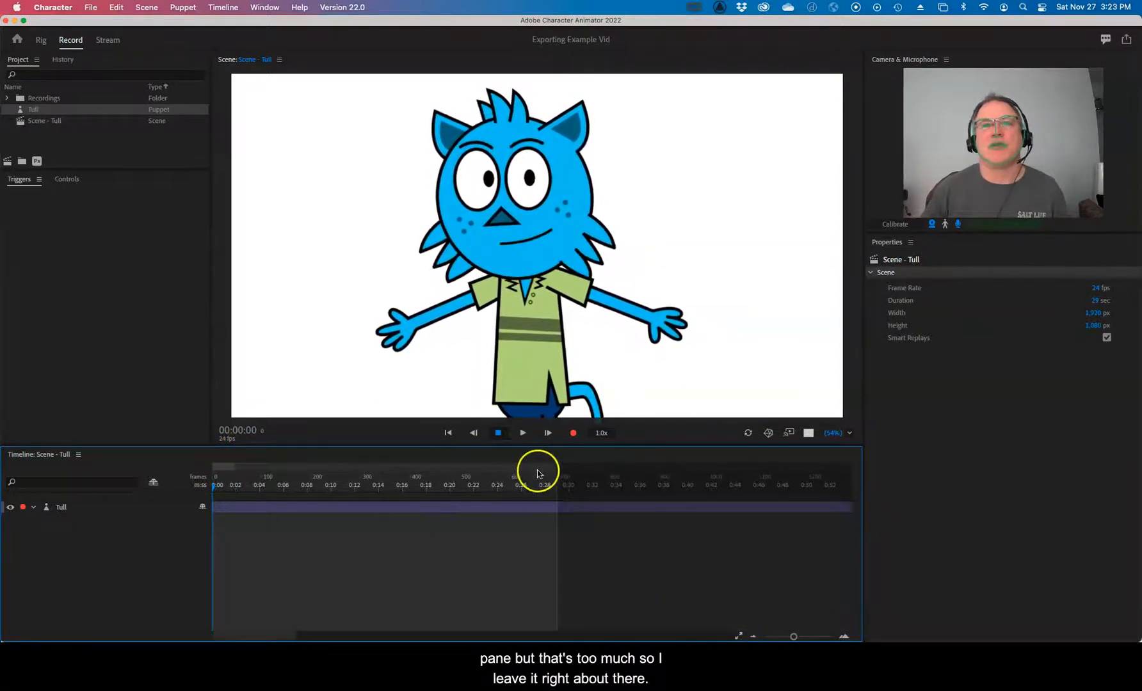
left_click(571, 497)
mouse_move(214, 484)
left_mouse_down()
mouse_move(661, 501)
mouse_move(213, 503)
left_mouse_up()
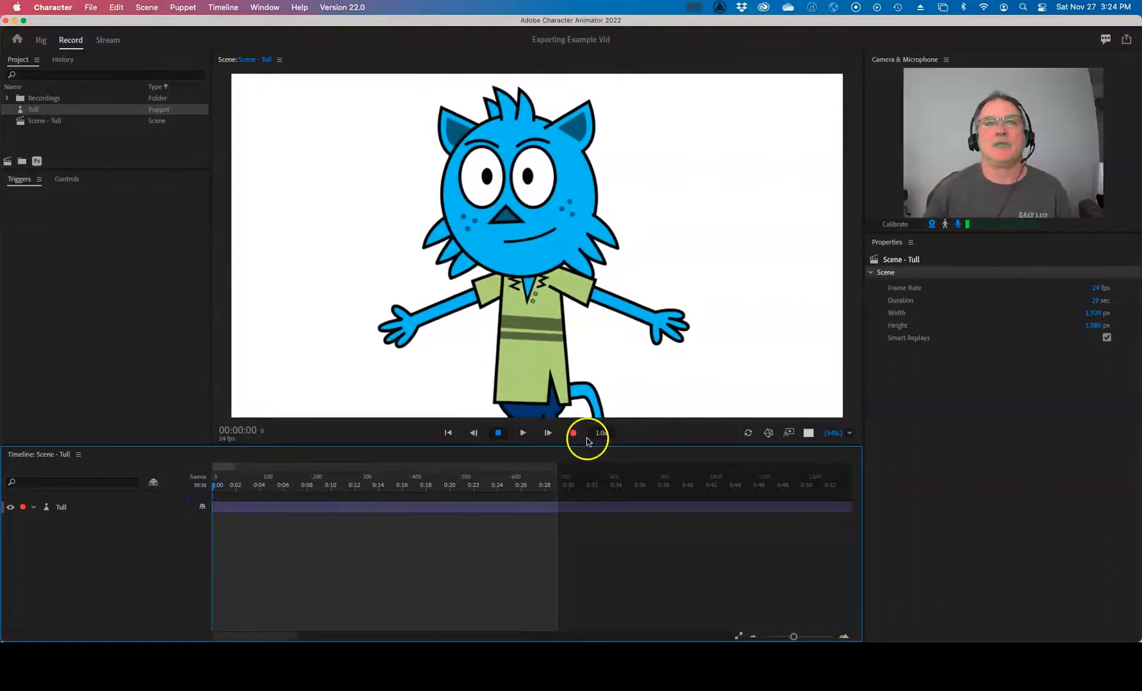
Scrub the playhead to about 25 seconds and return it to the start of the scene.
left_click(381, 438)
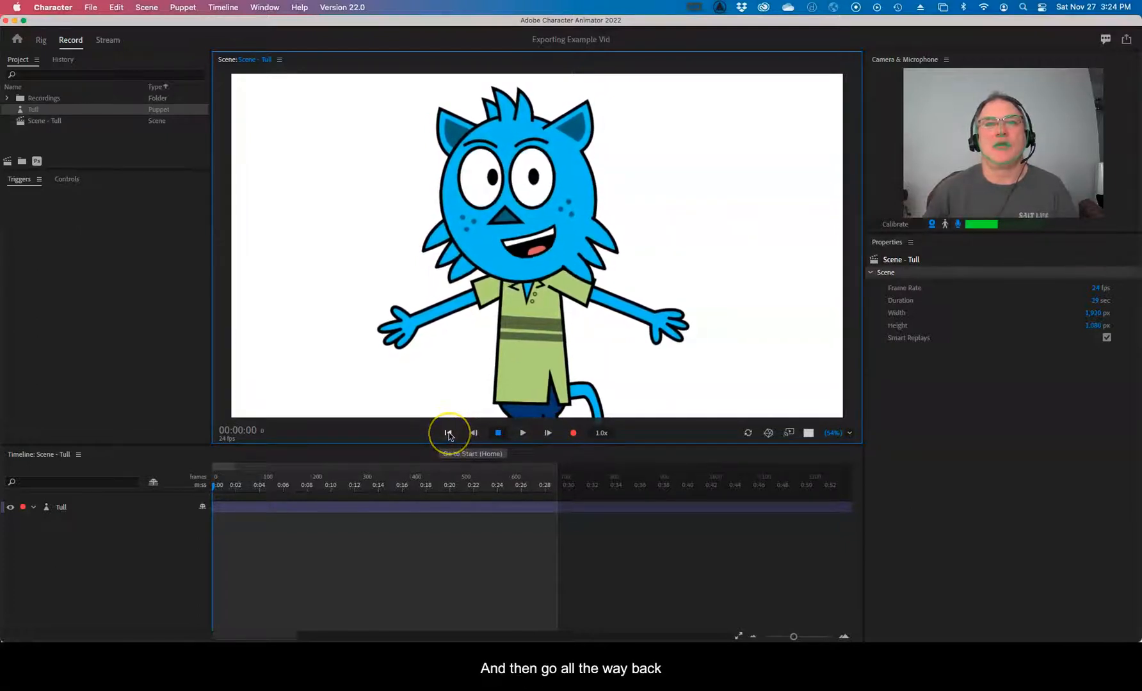
left_click(454, 502)
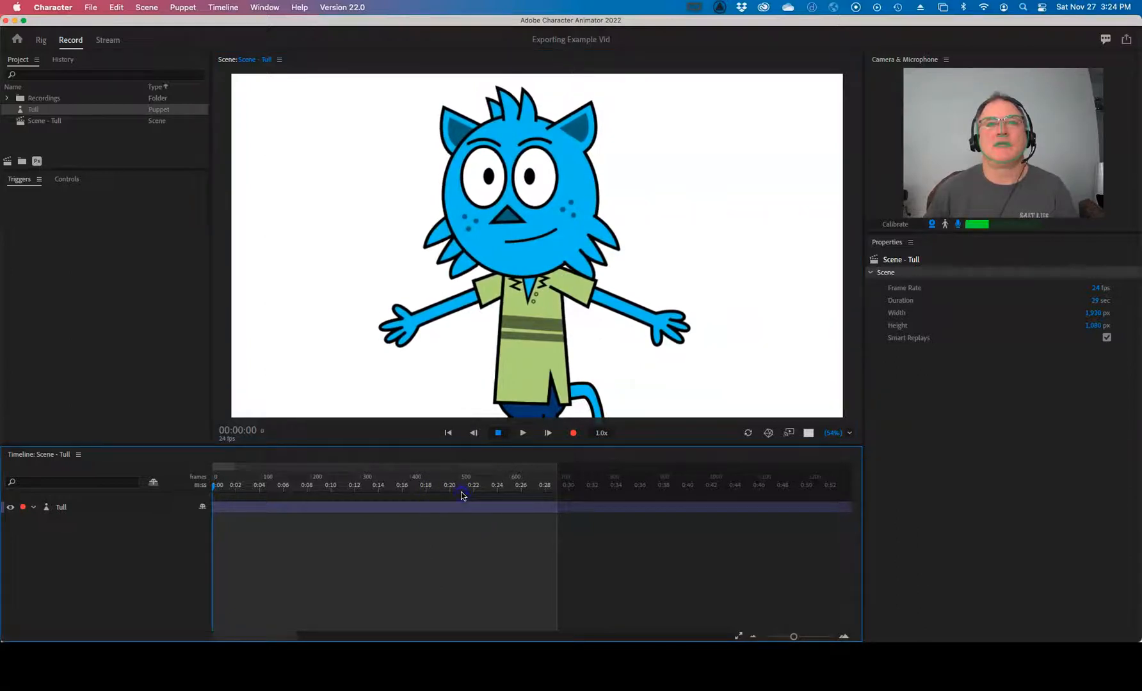
left_click_drag(212, 489, 519, 489)
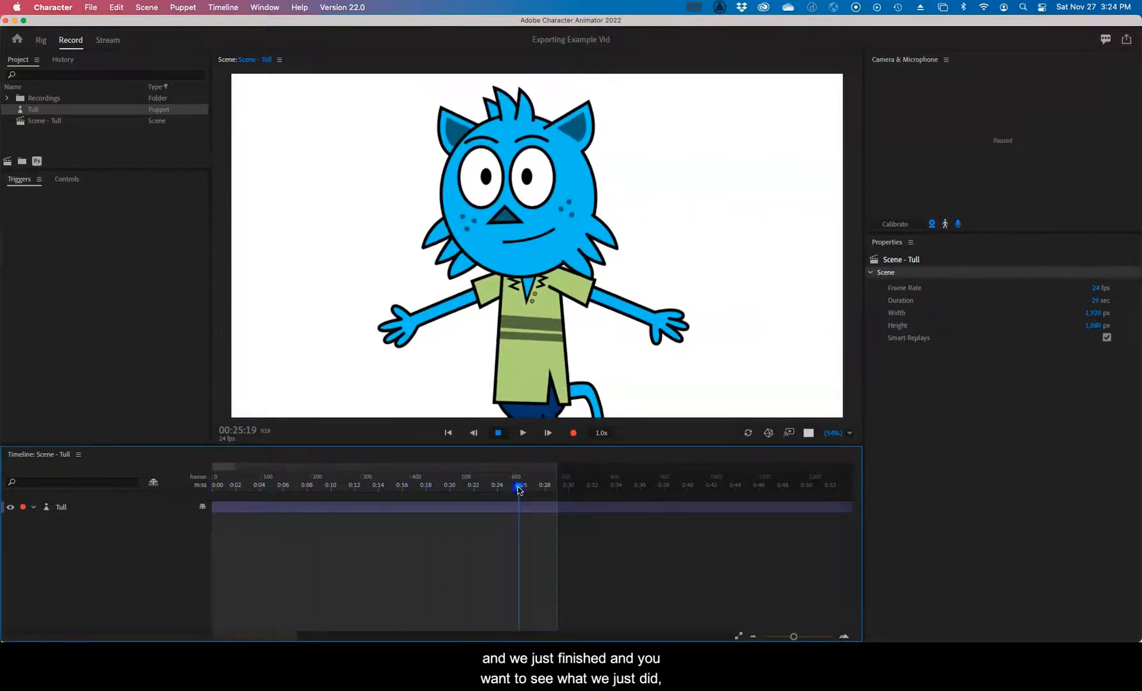
left_click(448, 434)
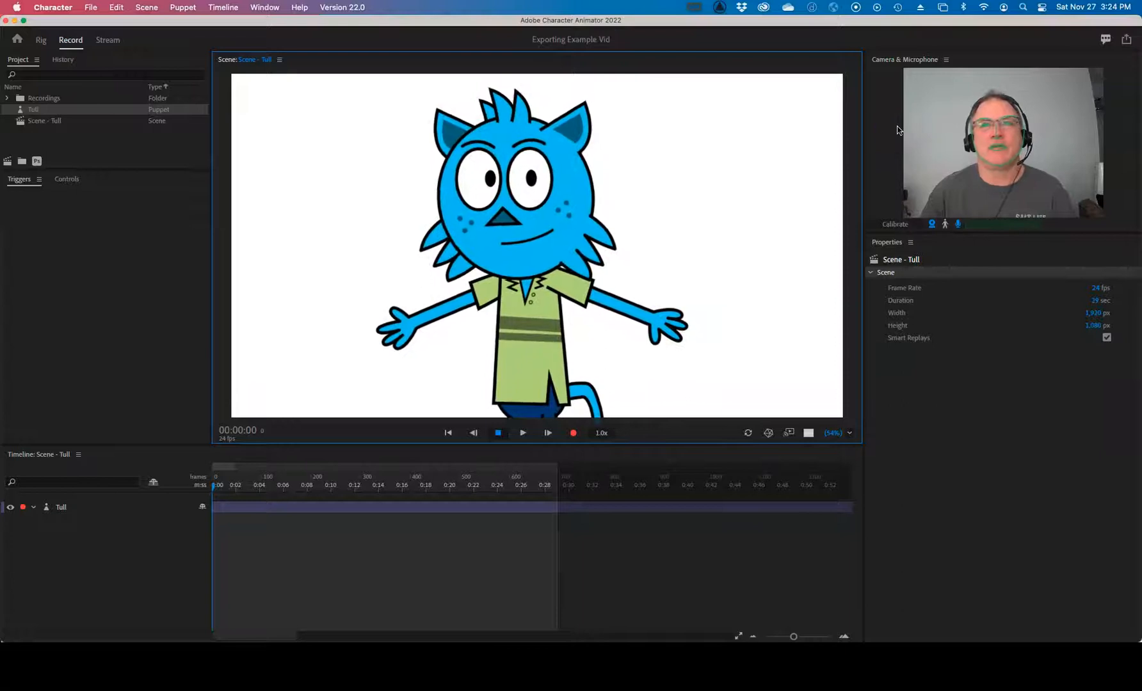
Calibrate face tracking from a neutral pose and record a take of the Tull puppet about 13 seconds long.
left_click(898, 226)
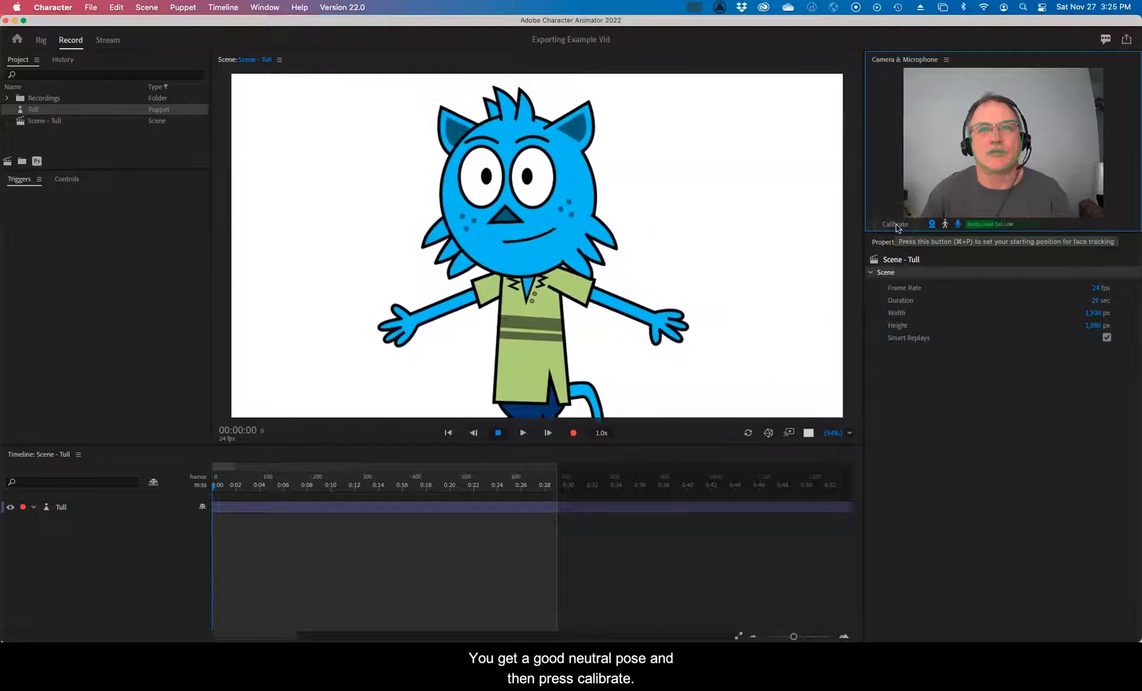
left_click(896, 225)
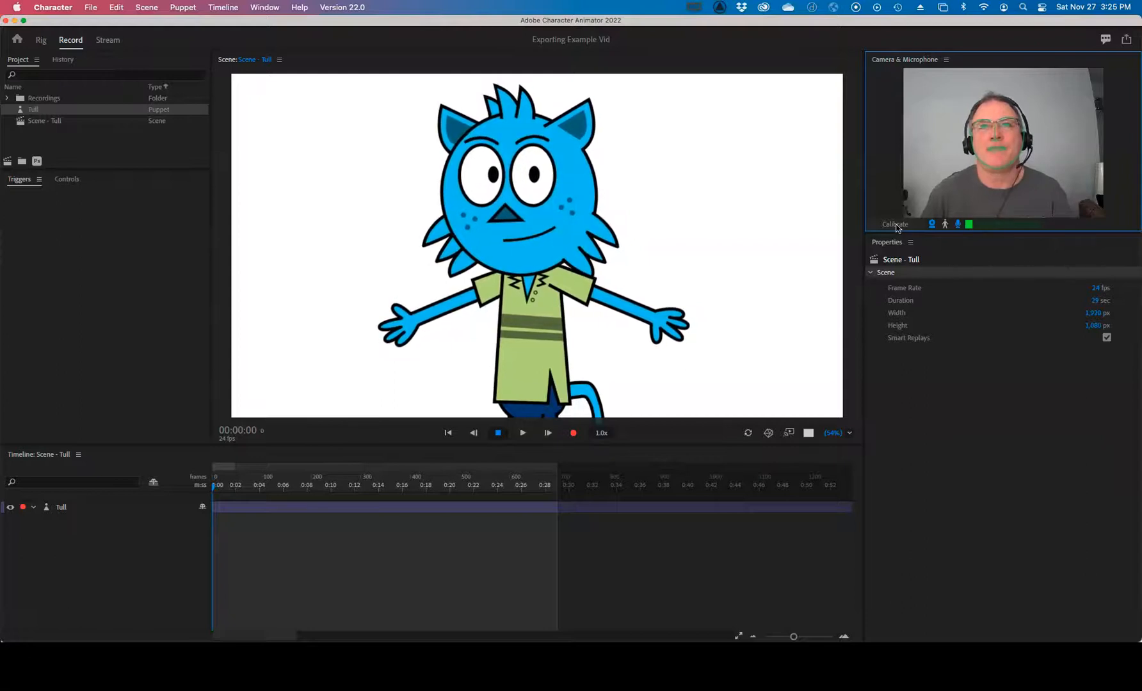
left_click(575, 435)
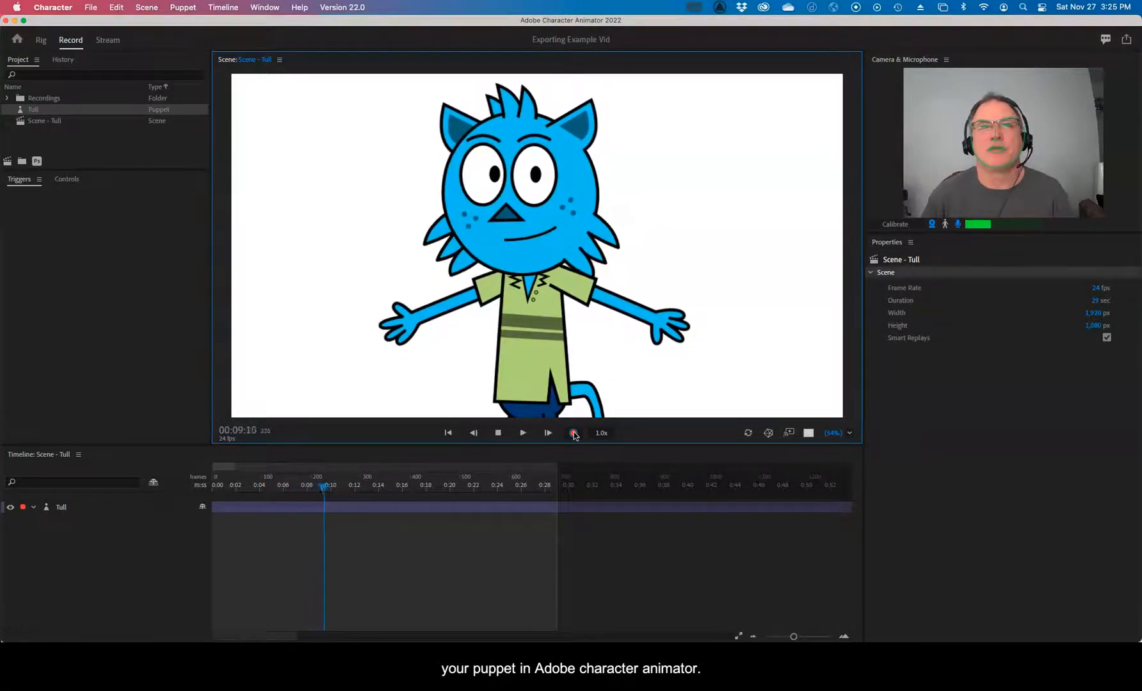
left_click(533, 434)
left_click(497, 433)
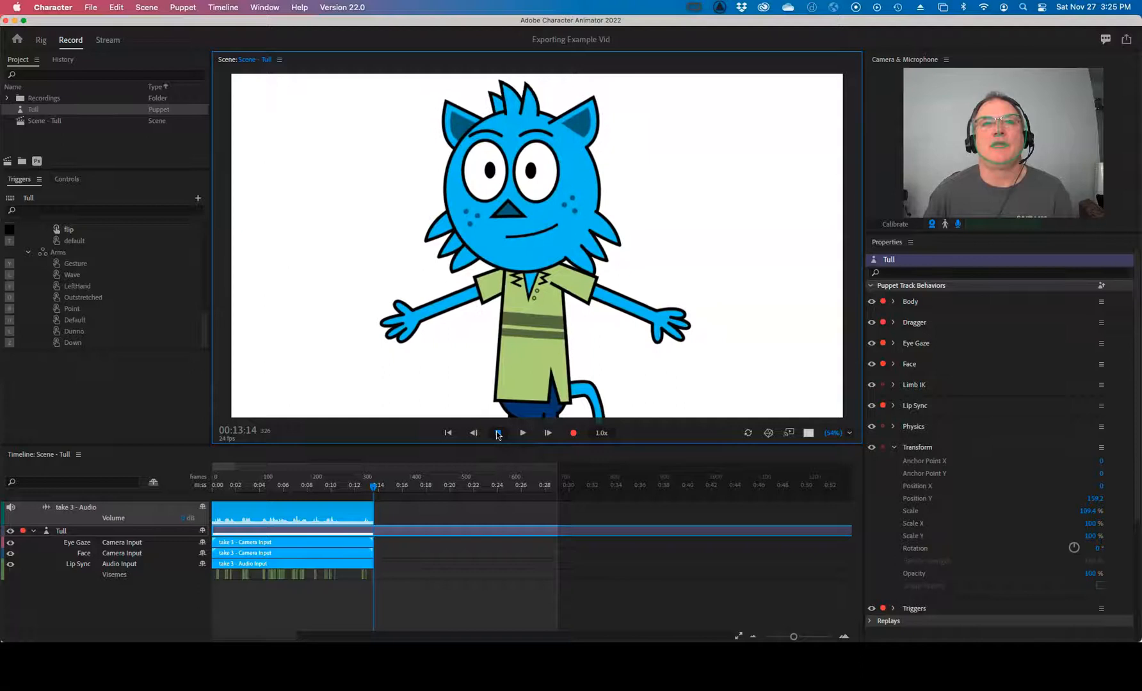
Play the recorded take back from the start and scrub through it to just past its end.
left_click(450, 433)
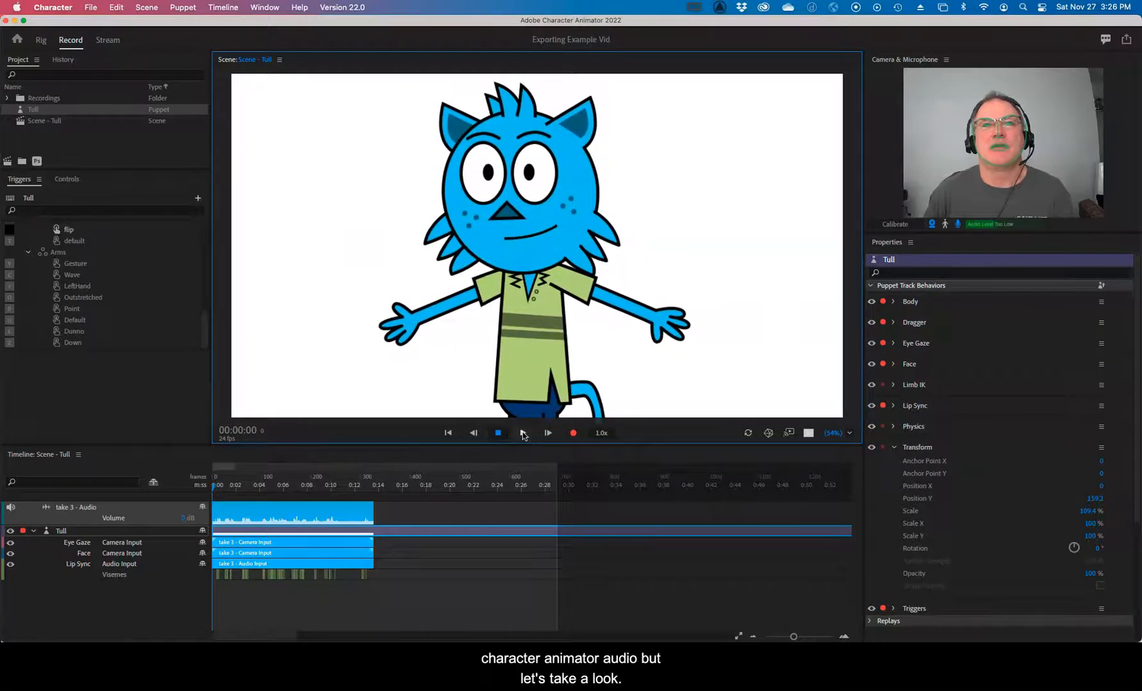
left_click(524, 434)
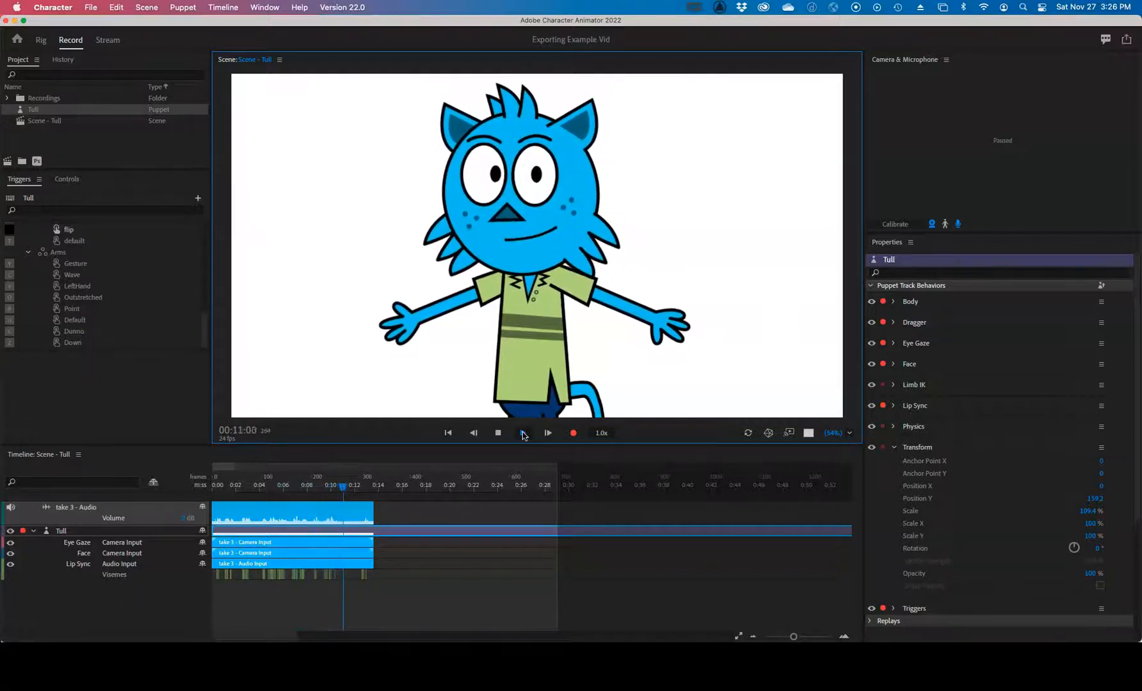
left_click(498, 432)
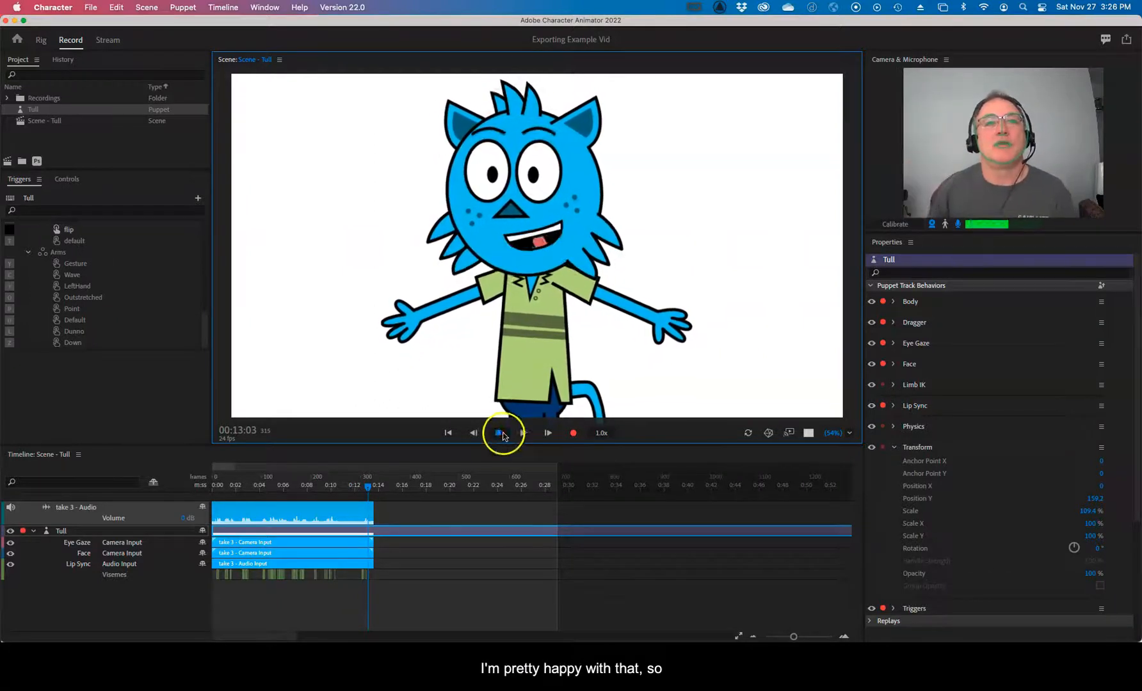
left_click_drag(364, 486, 210, 486)
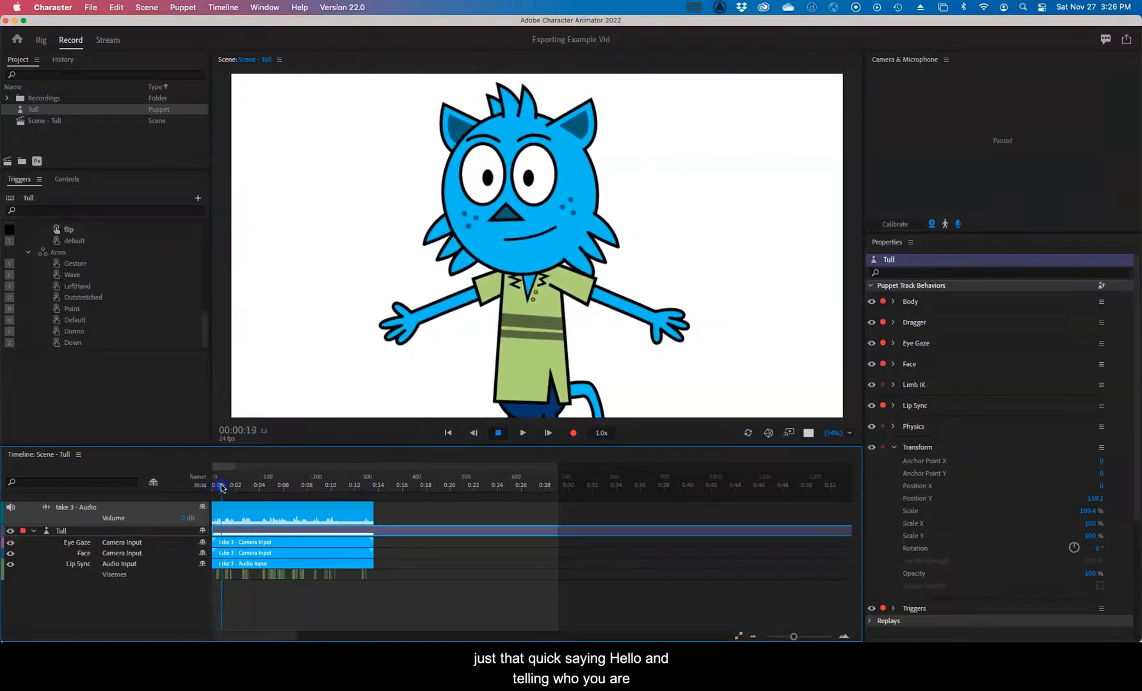
left_click_drag(291, 492, 379, 494)
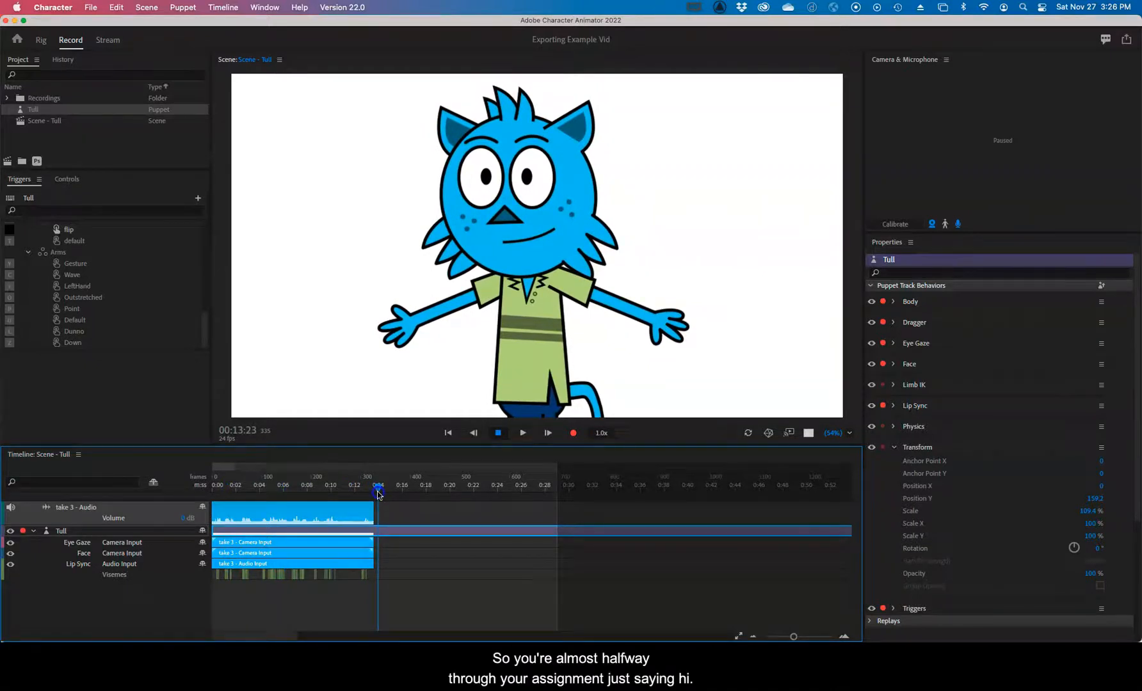
Select everything recorded in the Tull scene's timeline and delete the take's audio, camera and lip sync tracks.
left_click(404, 581)
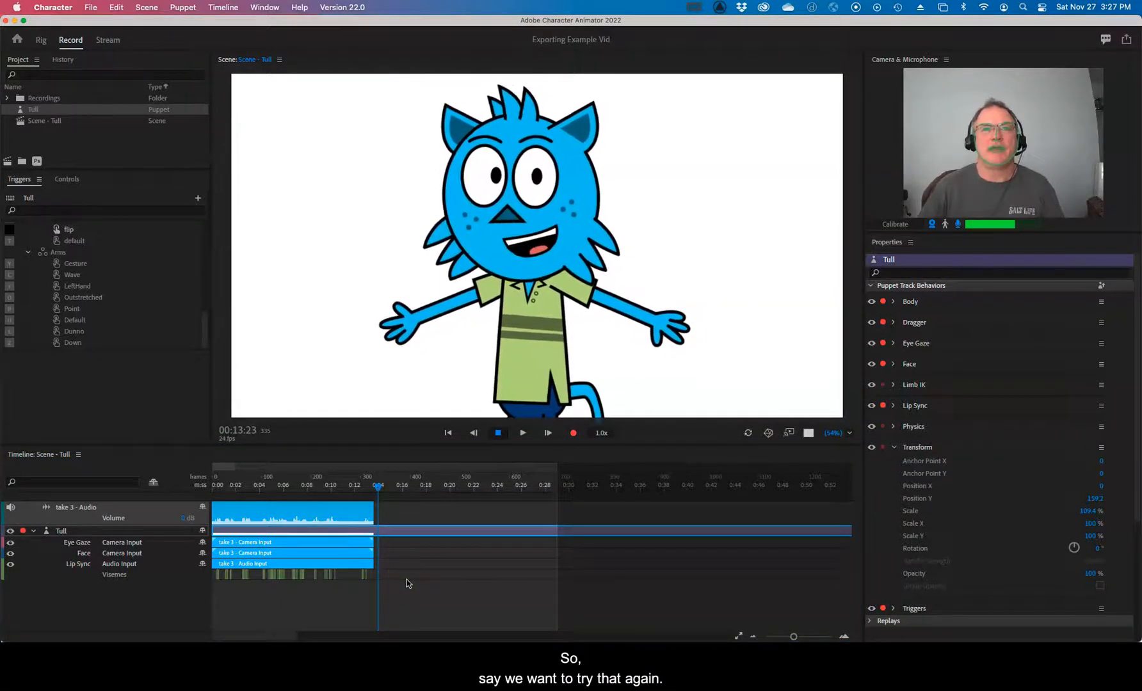
left_click(408, 581)
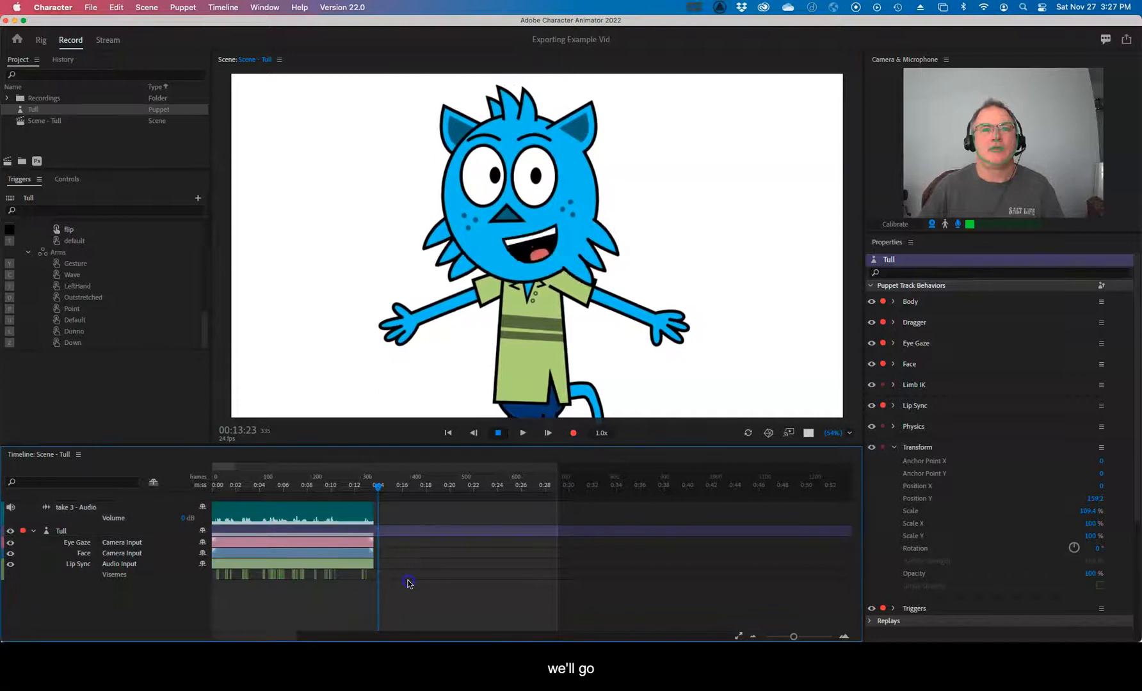
left_click_drag(386, 588, 202, 504)
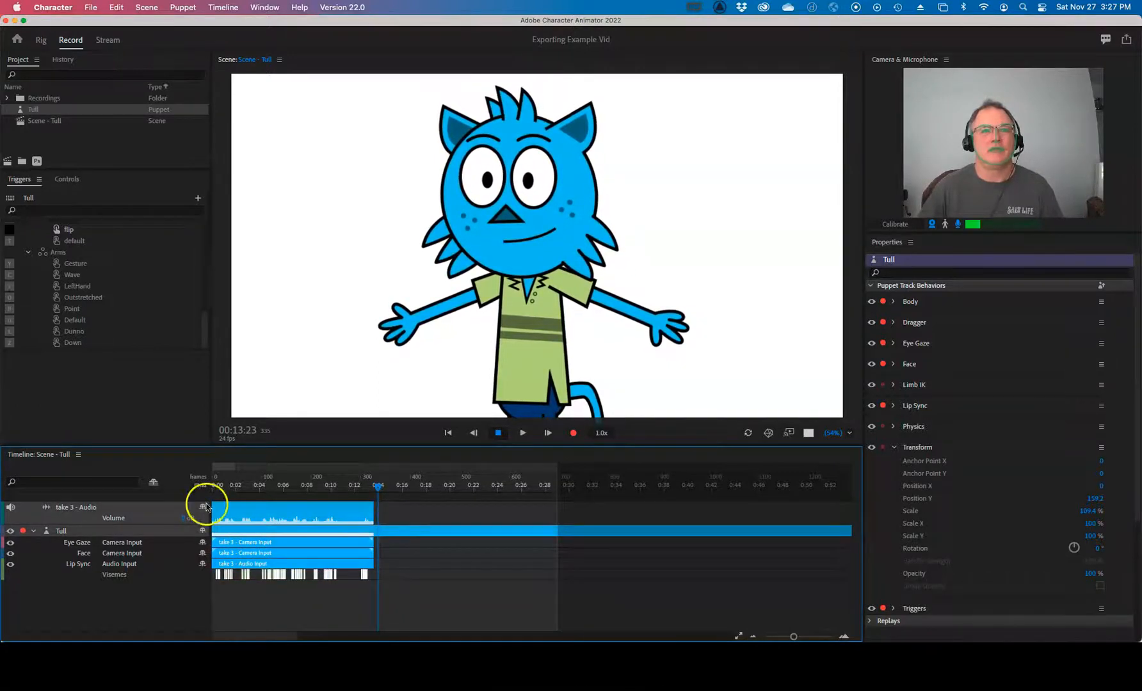
left_click(413, 595)
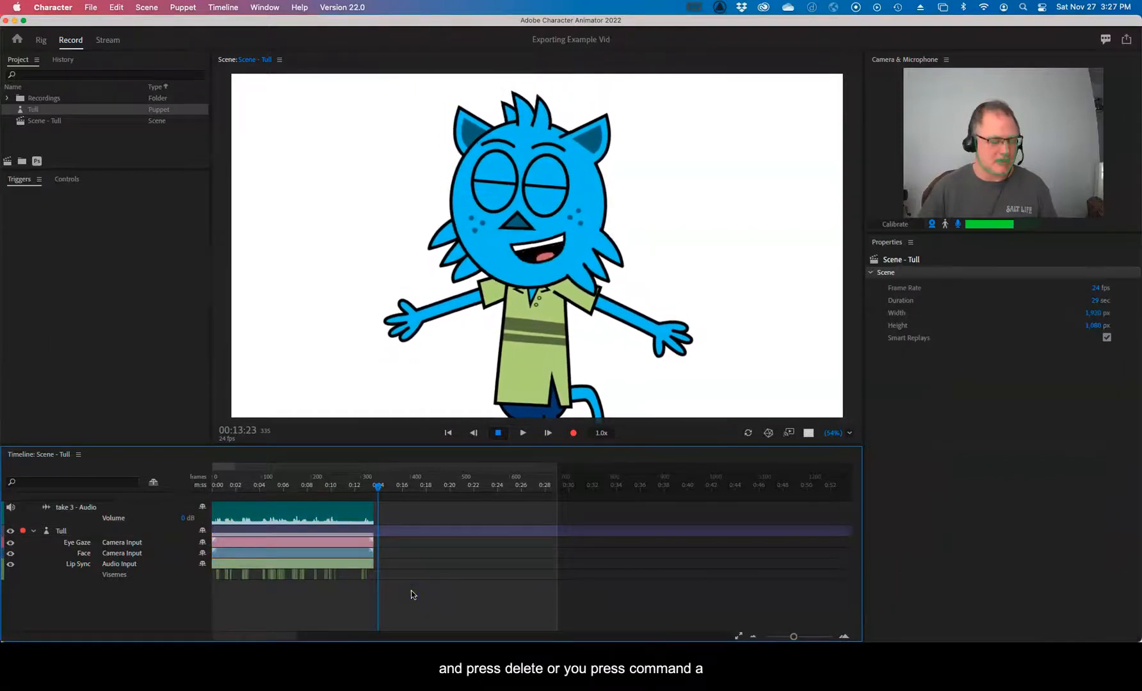
key("super+a")
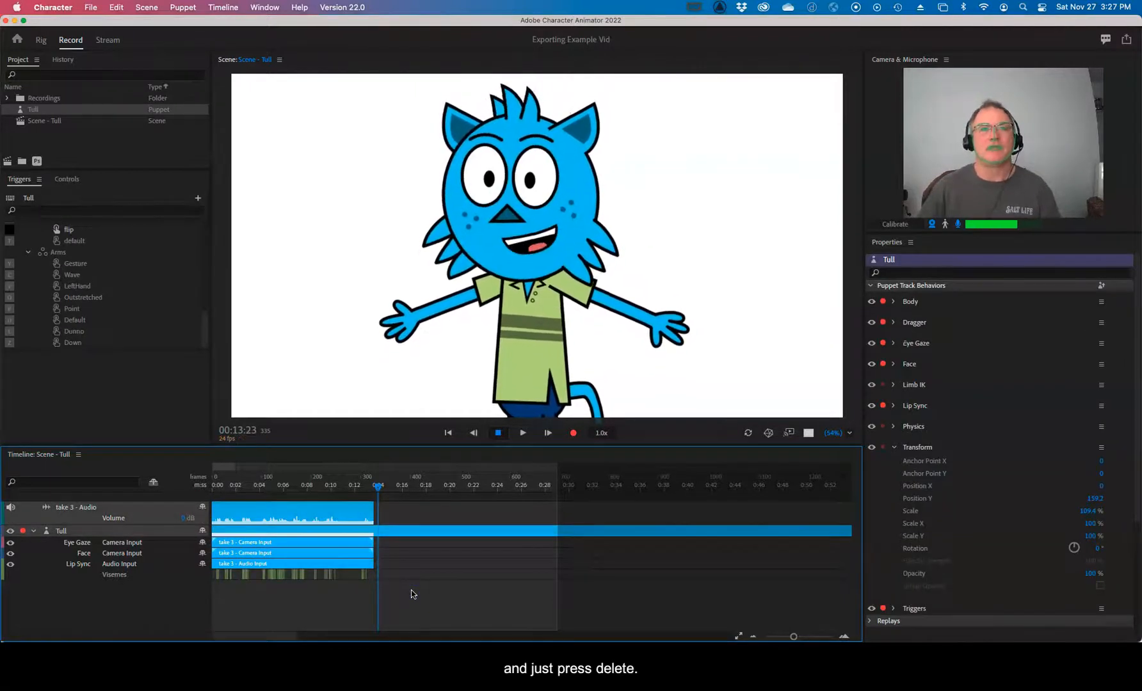
key("Delete")
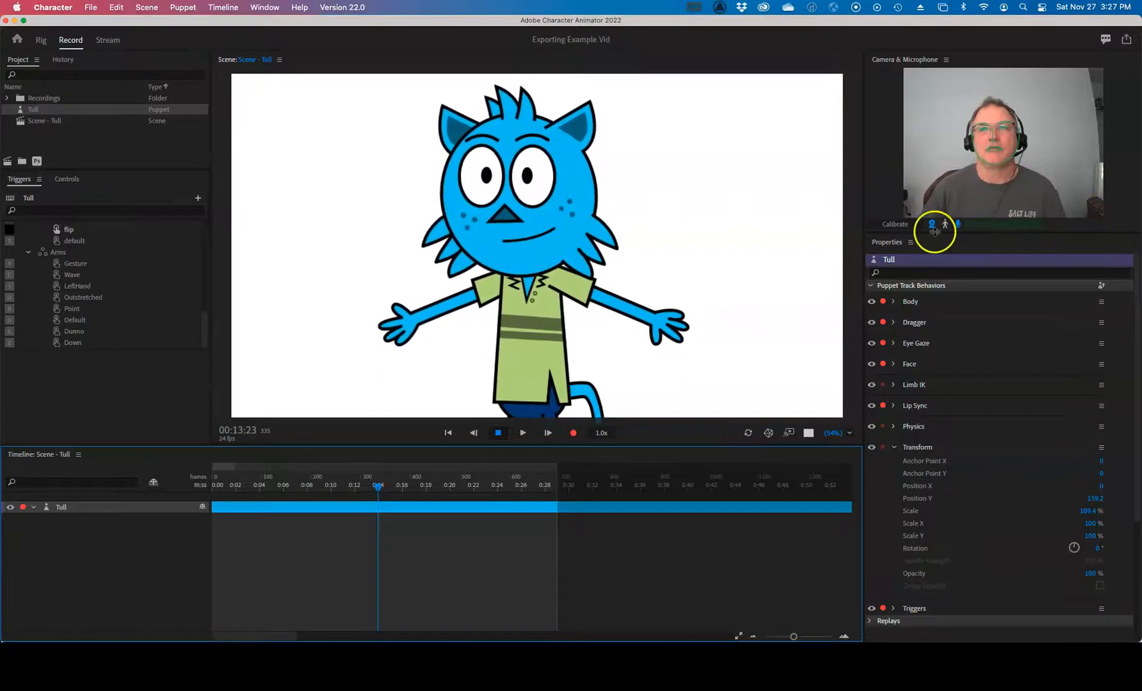
Recalibrate face tracking from a neutral pose and record a new take about 12 seconds long from the scene's start.
left_click(893, 225)
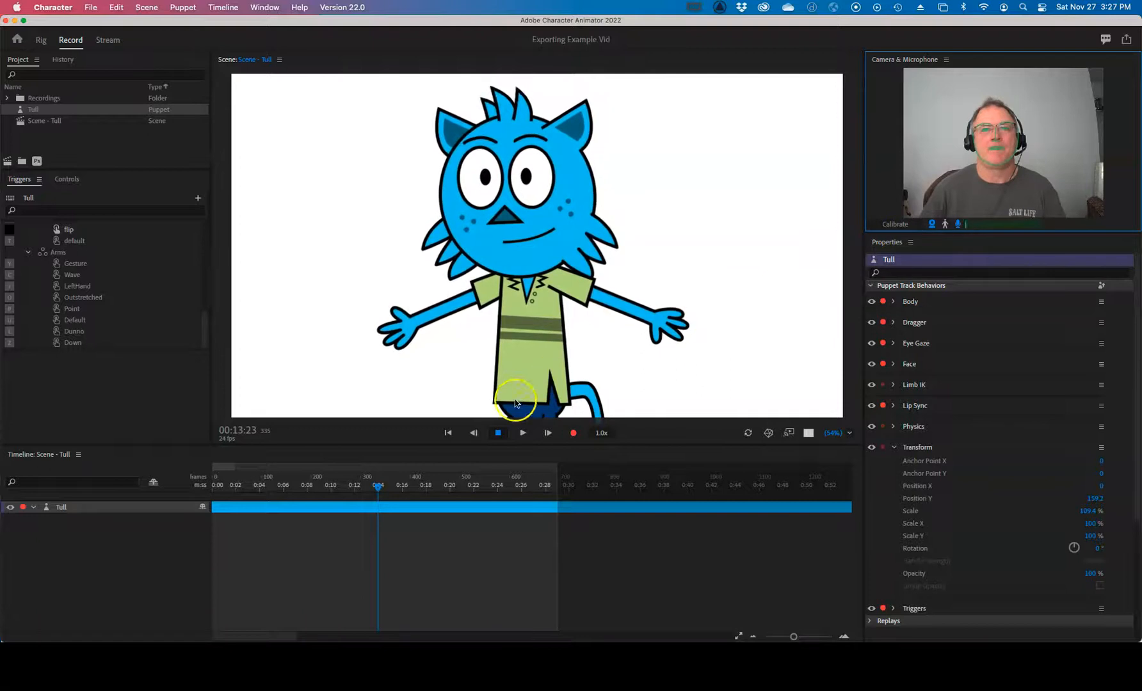
left_click_drag(378, 486, 203, 493)
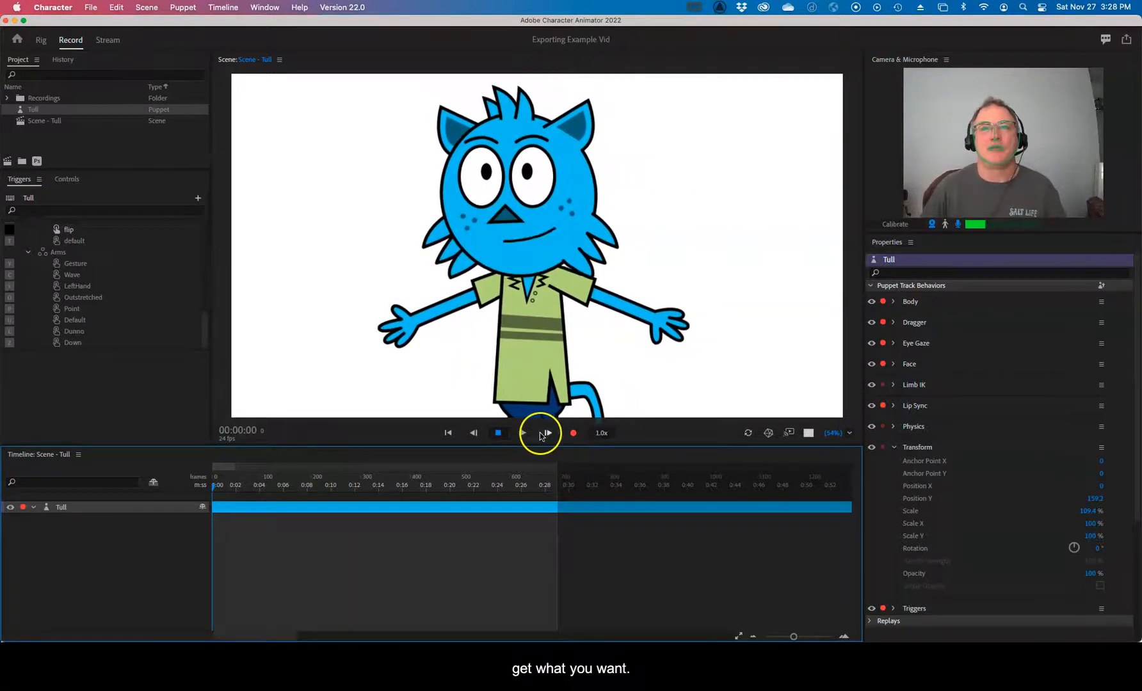
left_click(574, 433)
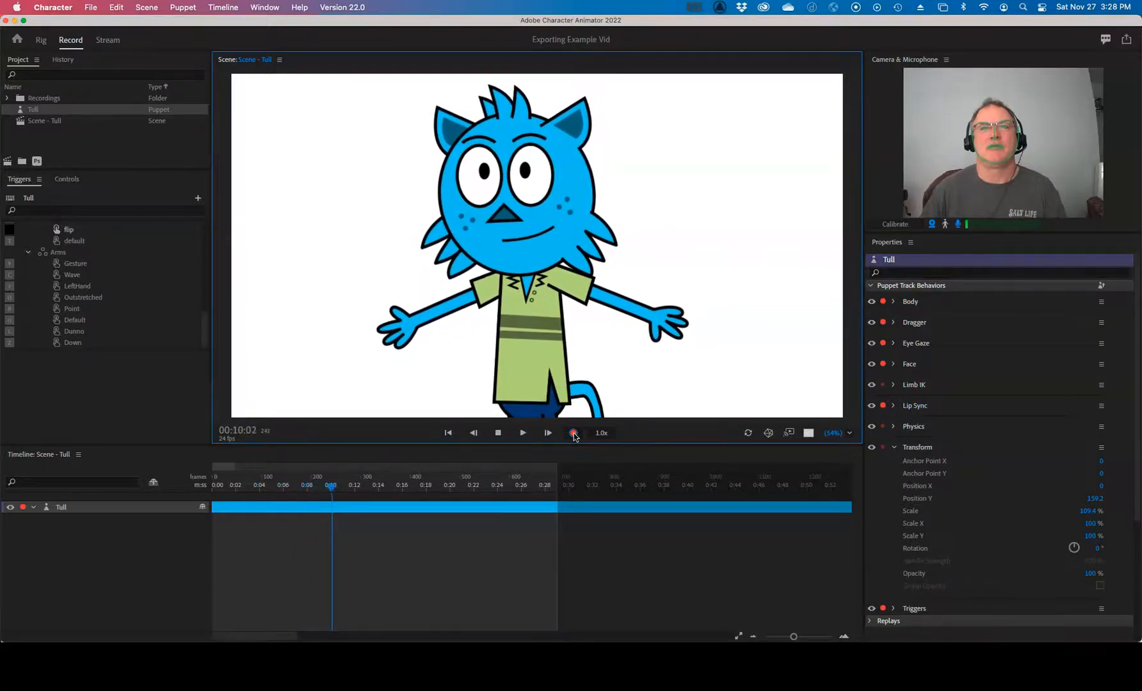
left_click(497, 433)
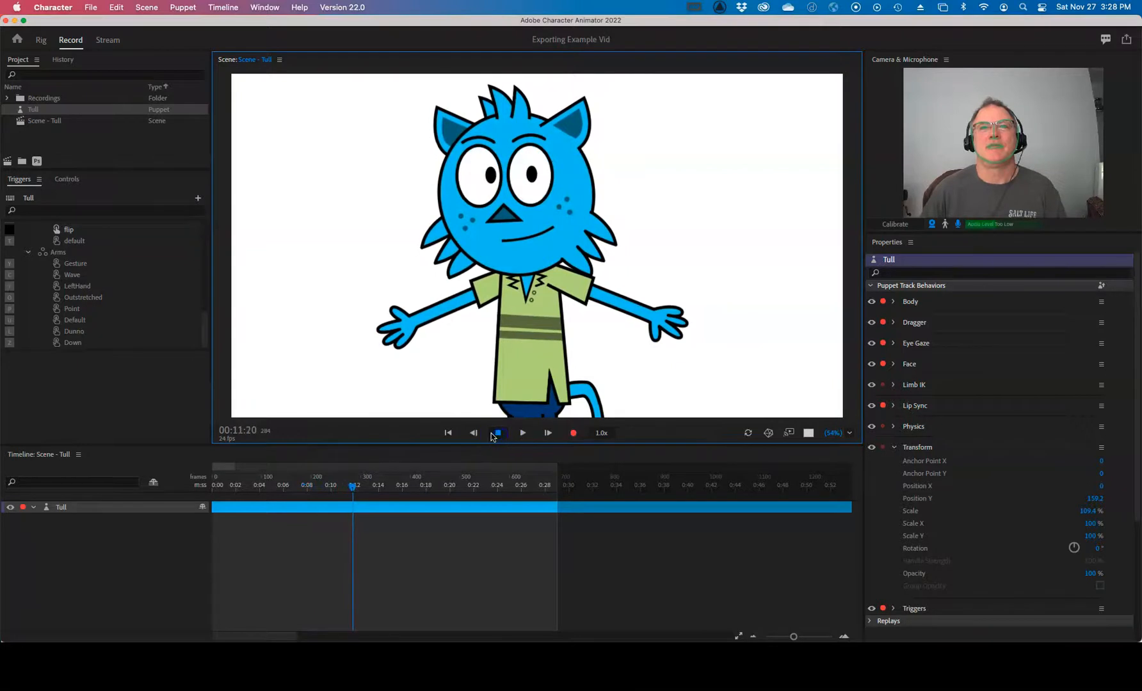
Play the new take back from the start, and record a second take from just before 10 seconds to 20 seconds.
left_click(448, 433)
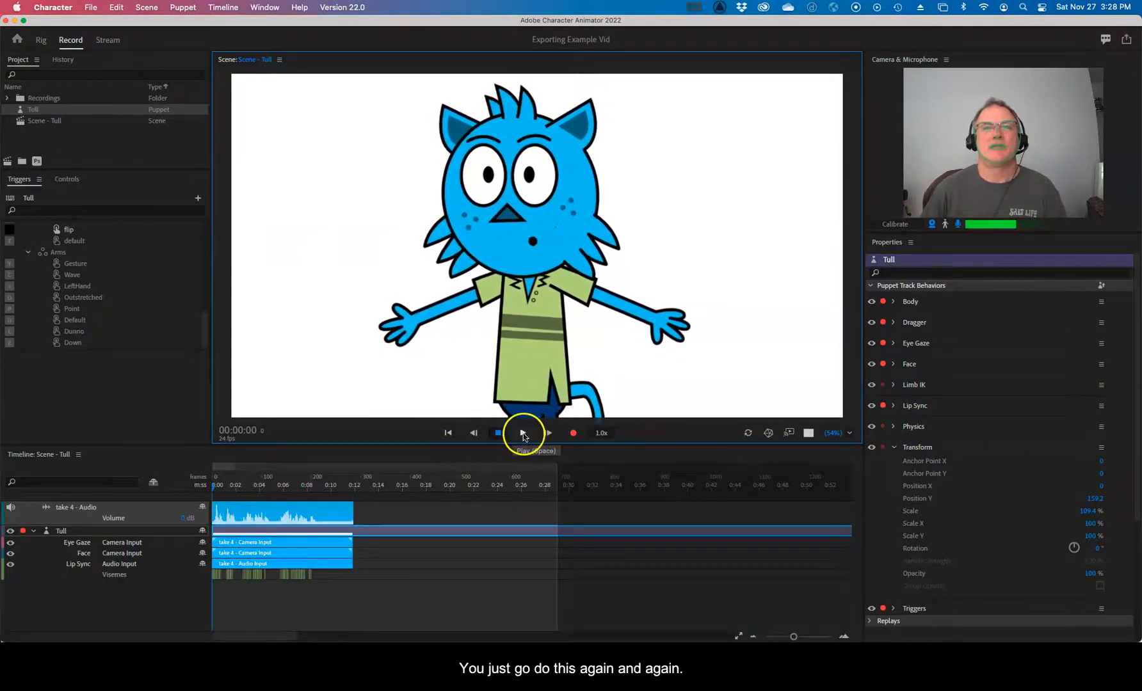
left_click(523, 434)
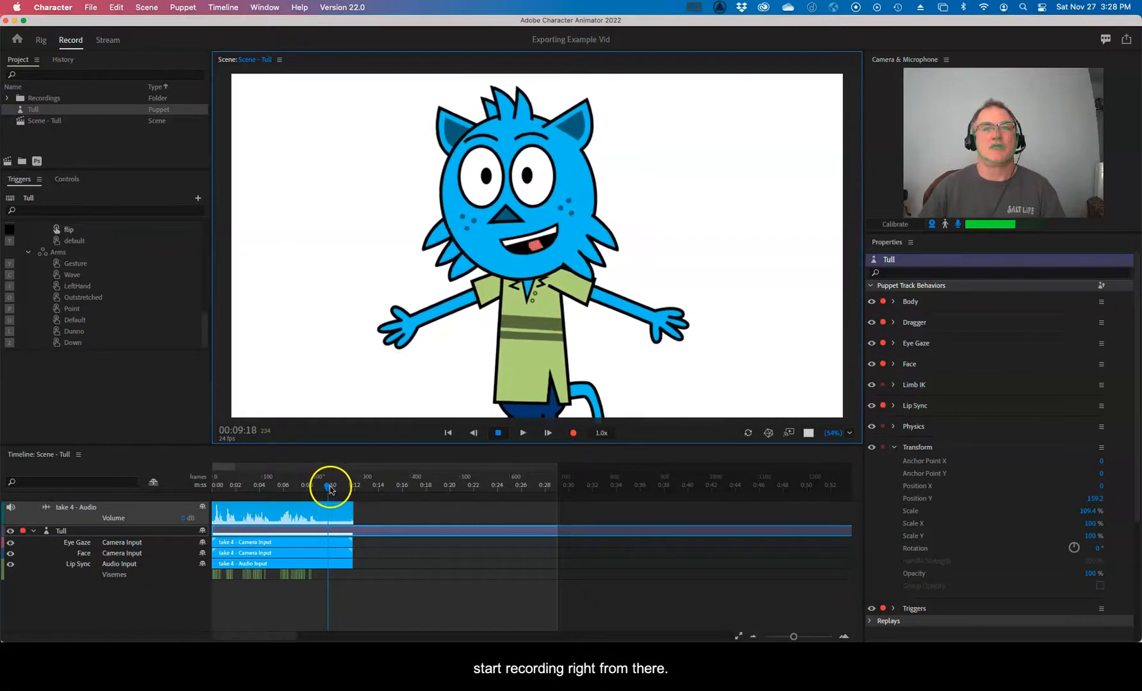
left_click(574, 434)
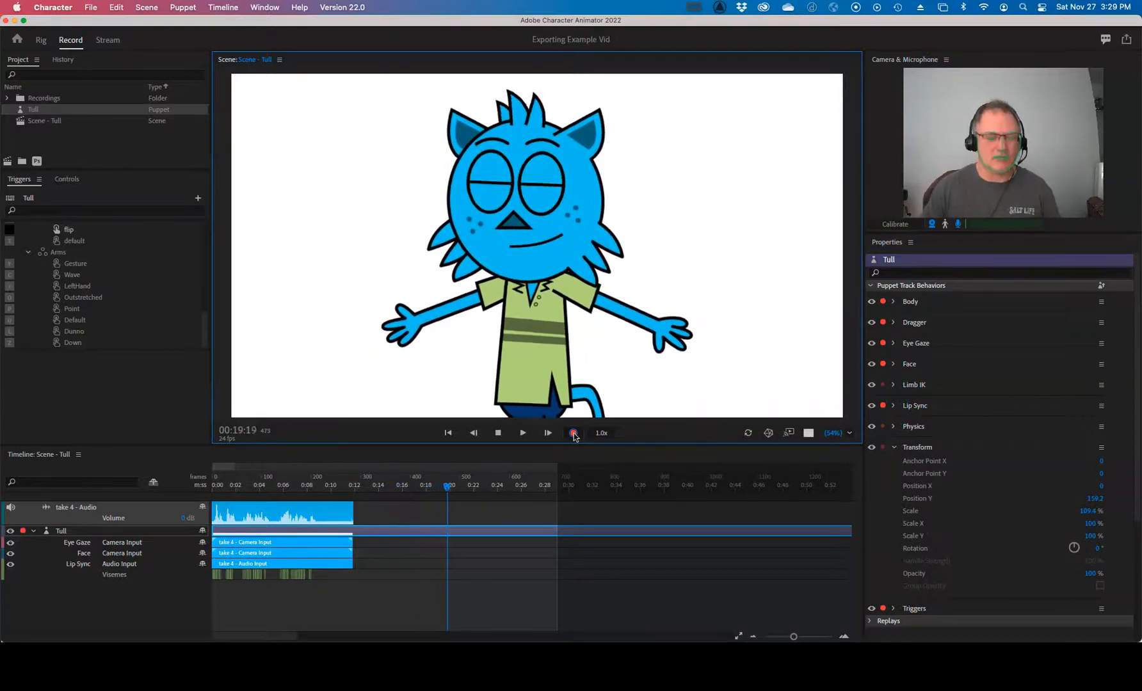
left_click(572, 433)
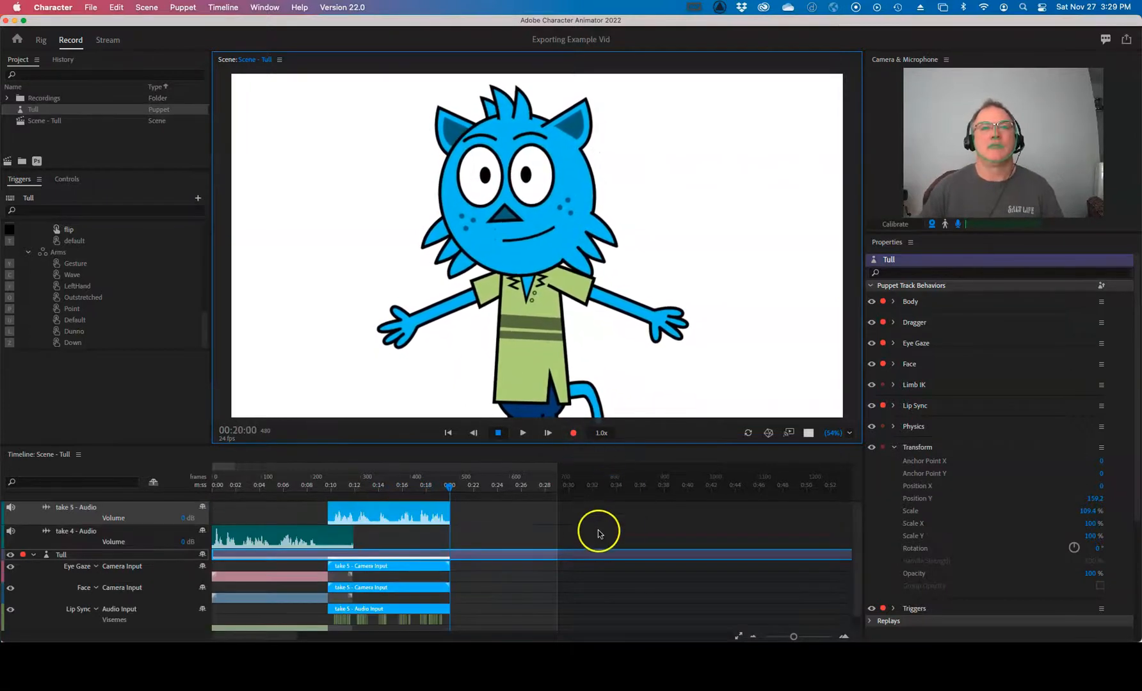
Select the audio clips of the two takes in turn to tell the recorded sections apart.
left_click(277, 532)
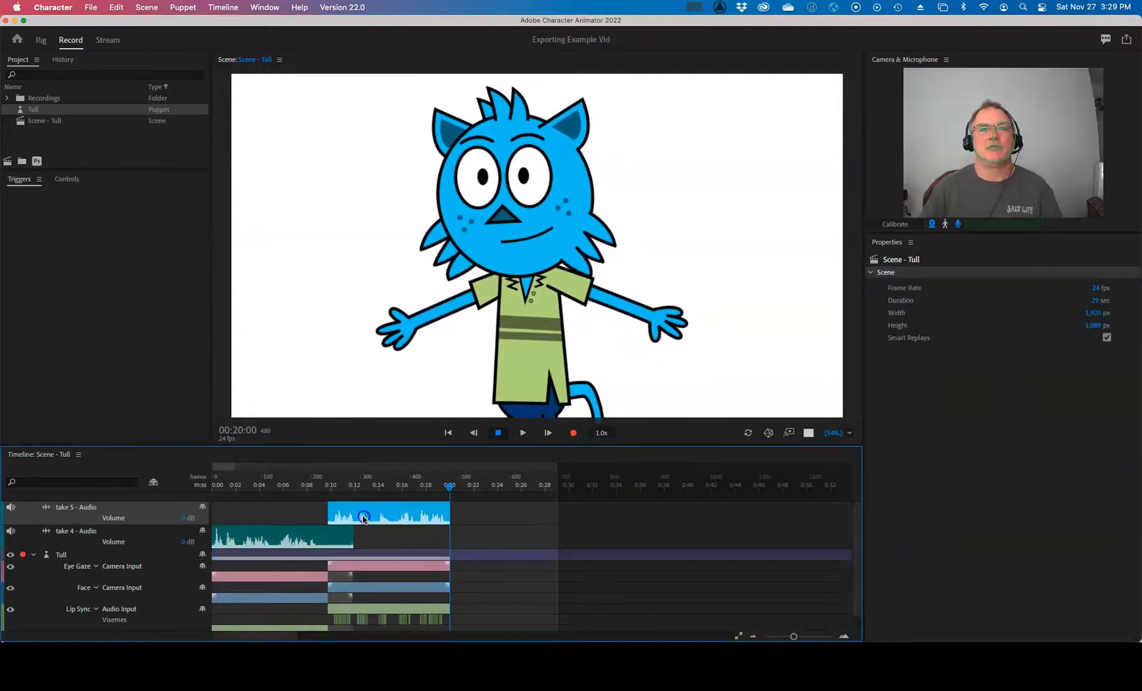
left_click(280, 531)
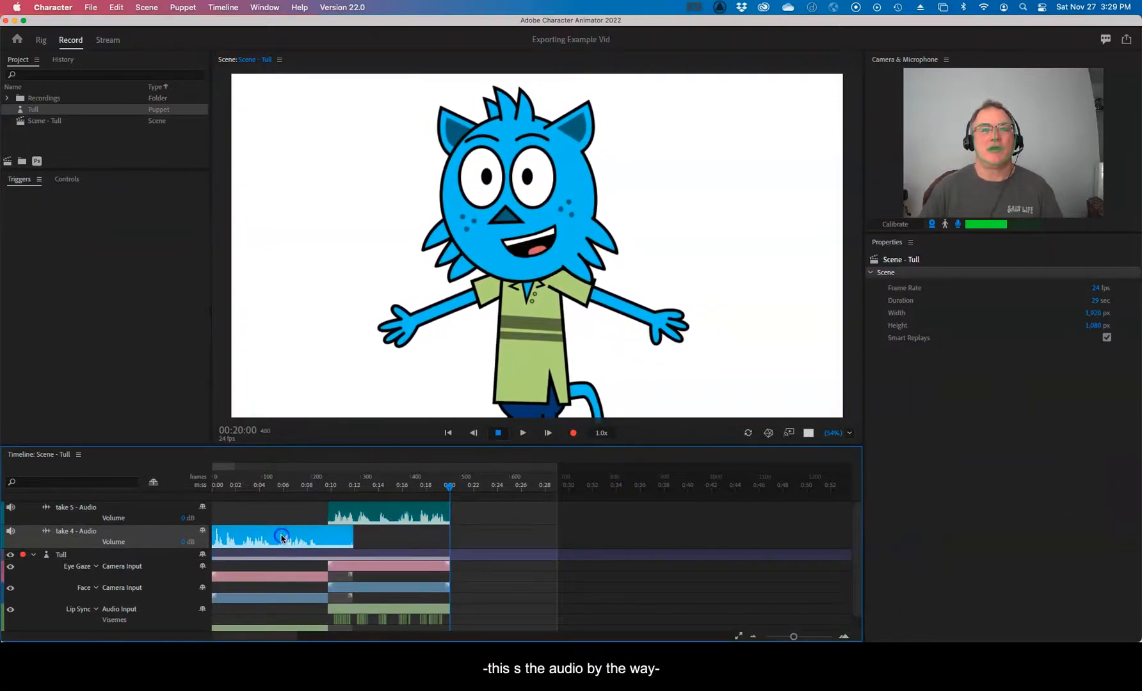
left_click(382, 516)
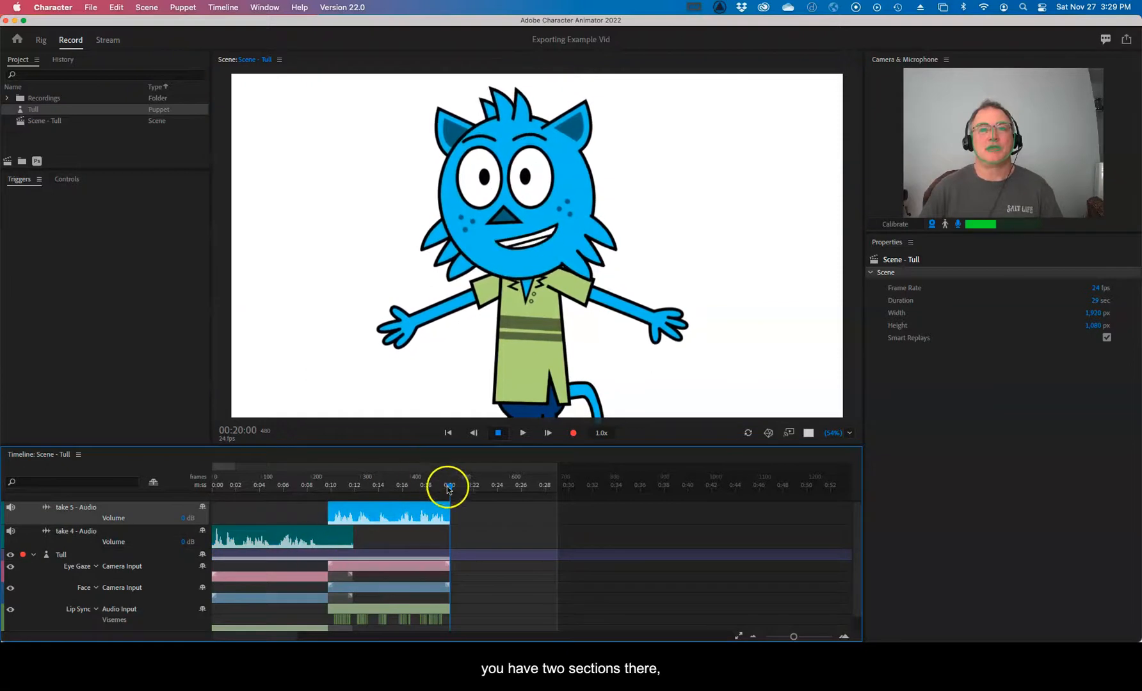
Play both takes back from the scene's start and place the playhead at the end of the second take.
left_click_drag(450, 487, 201, 488)
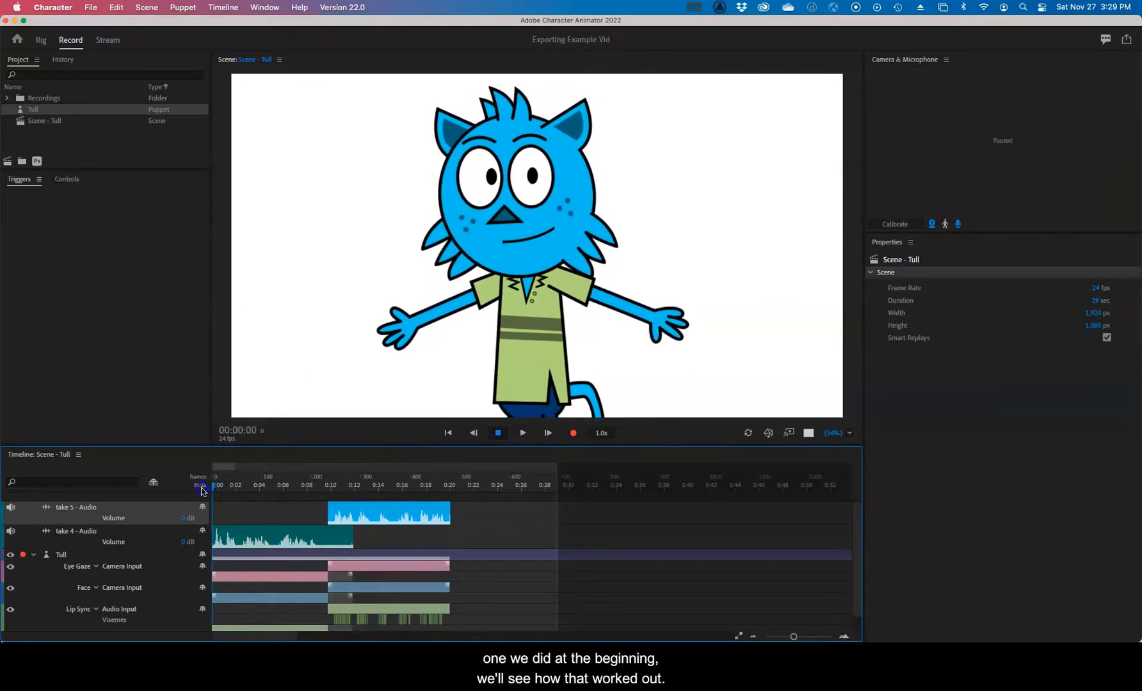
key("space")
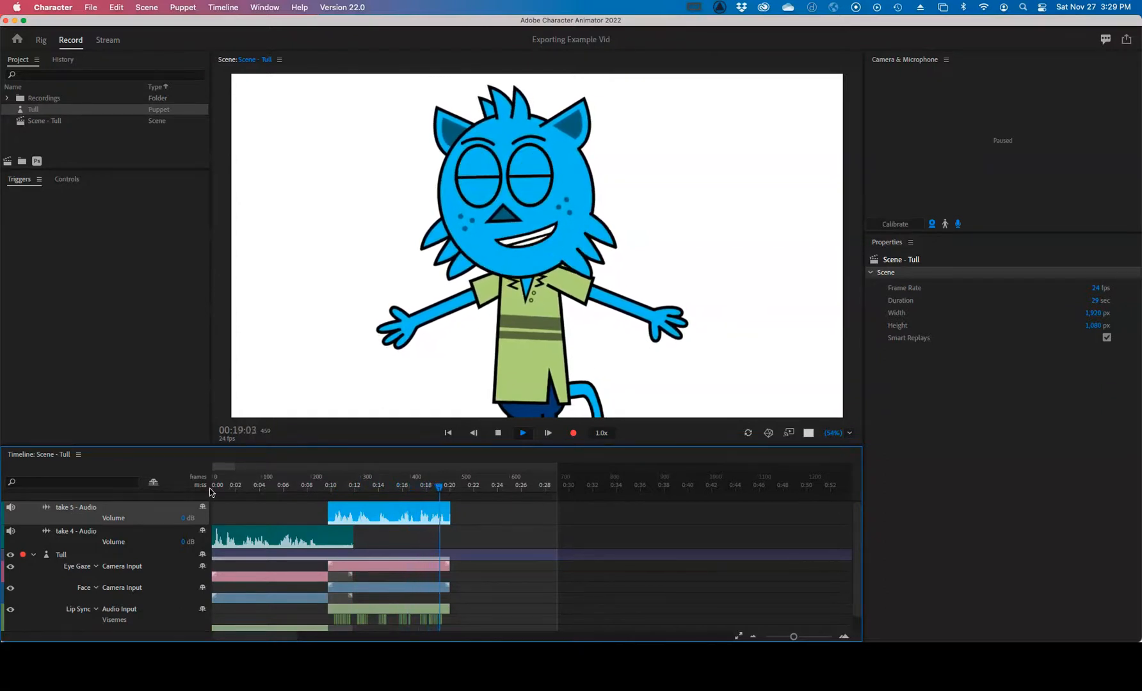
key("space")
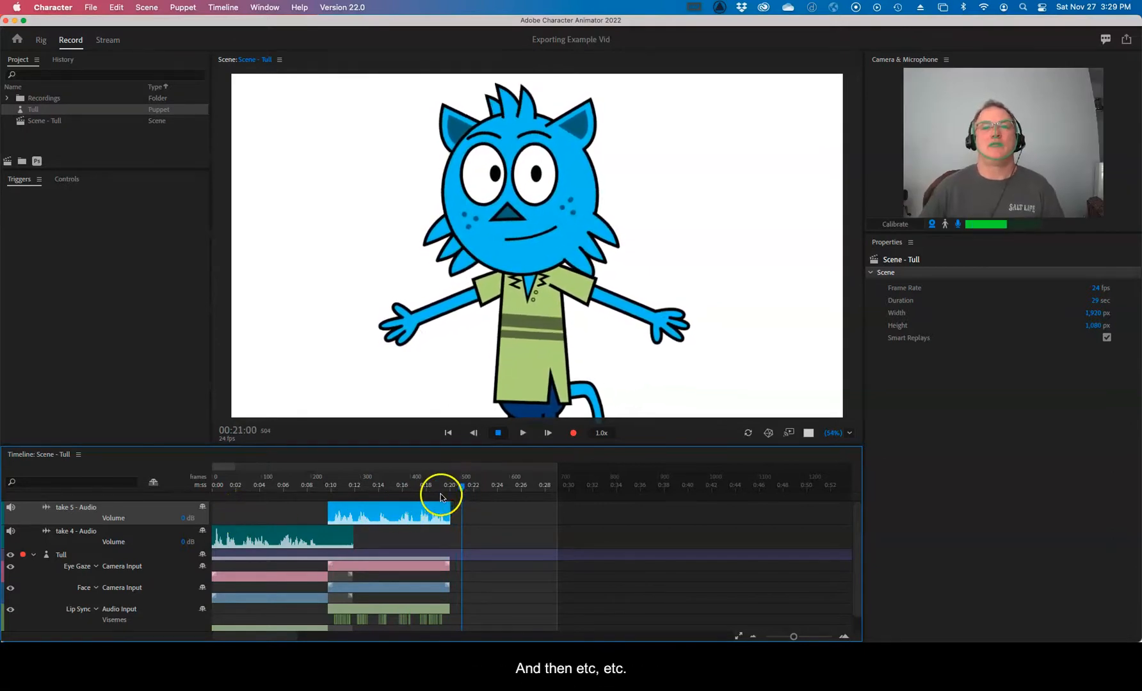
left_click_drag(461, 487, 449, 490)
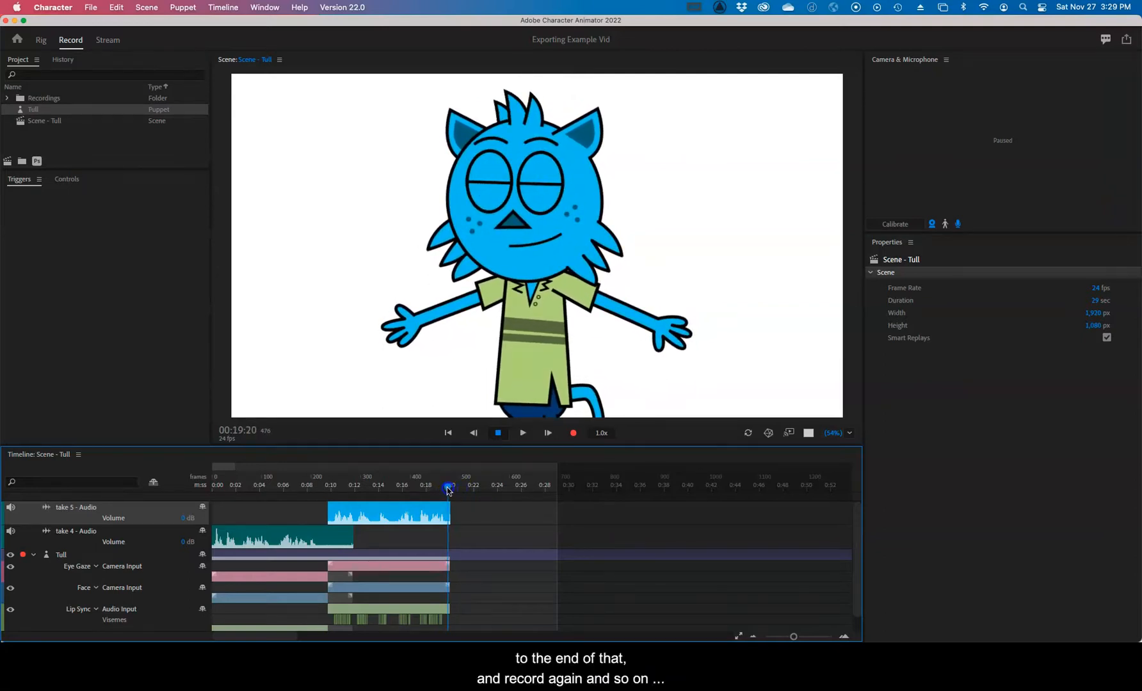